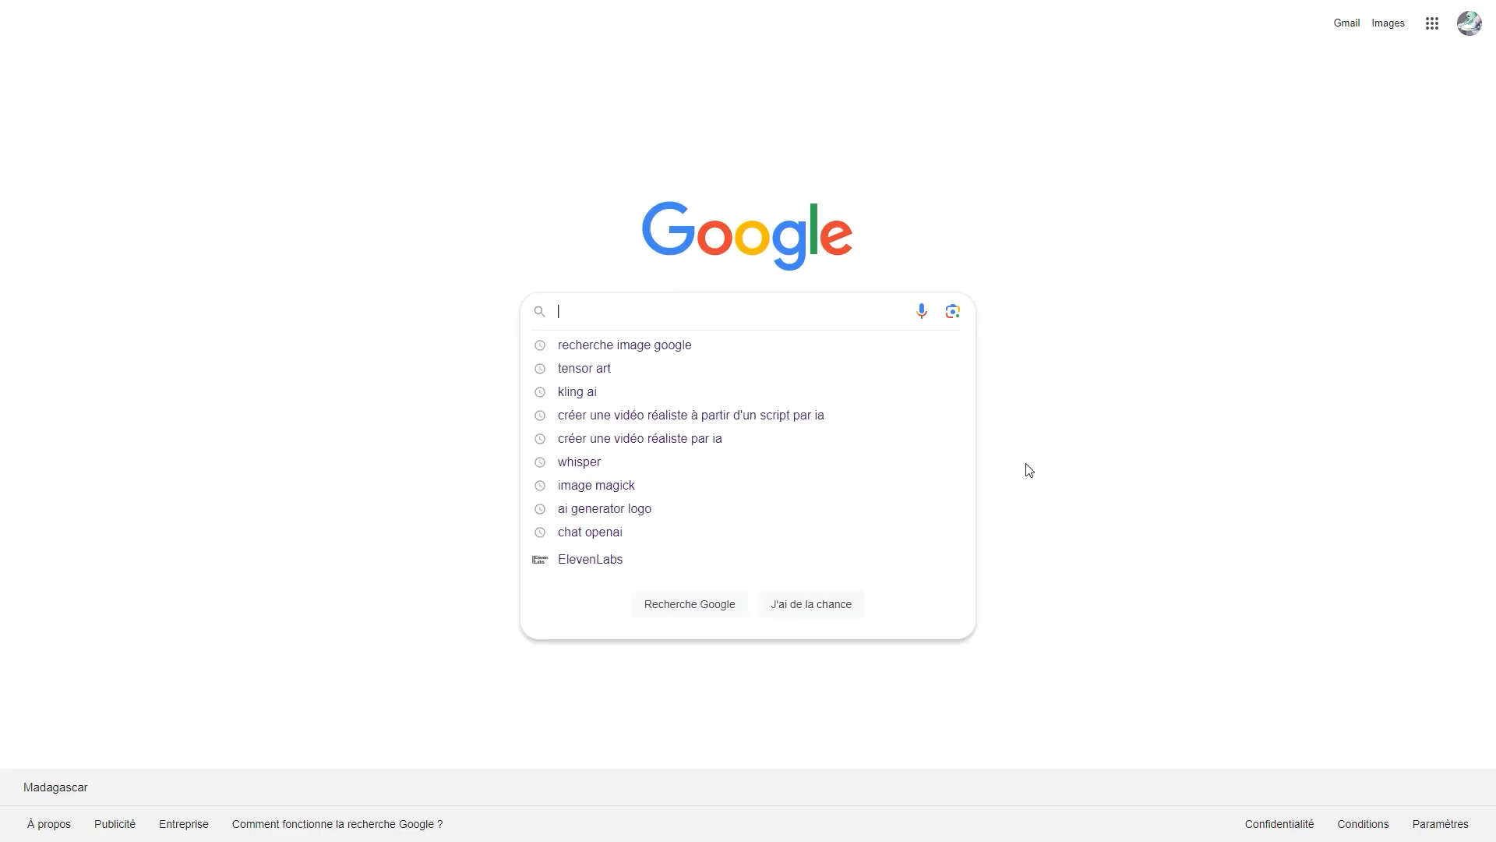
- Search Google for "personnages cohérents ia"
type("personnages cohérents ia")
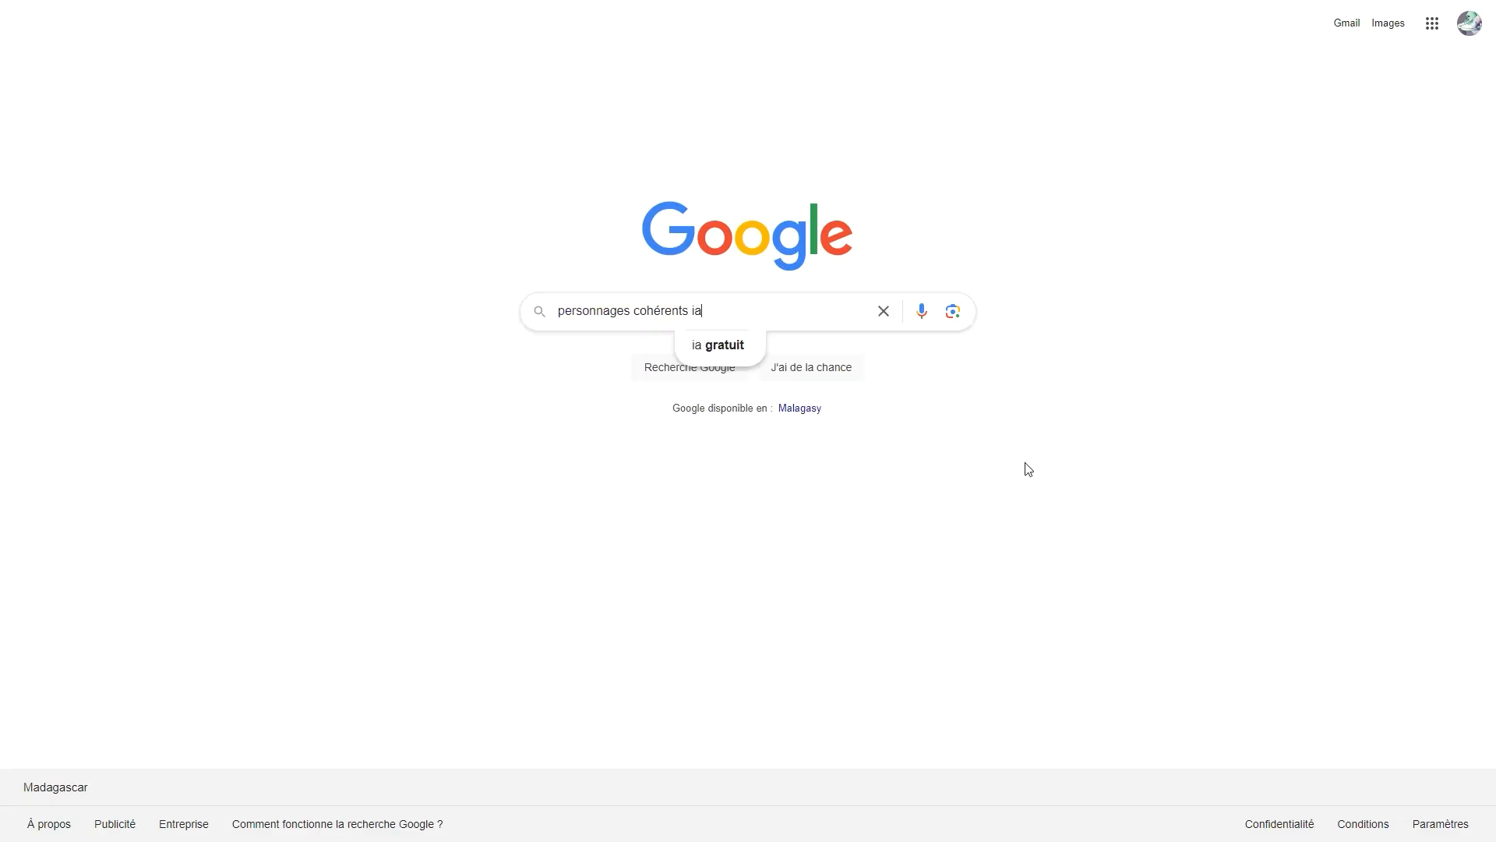
key("Return")
left_click(234, 78)
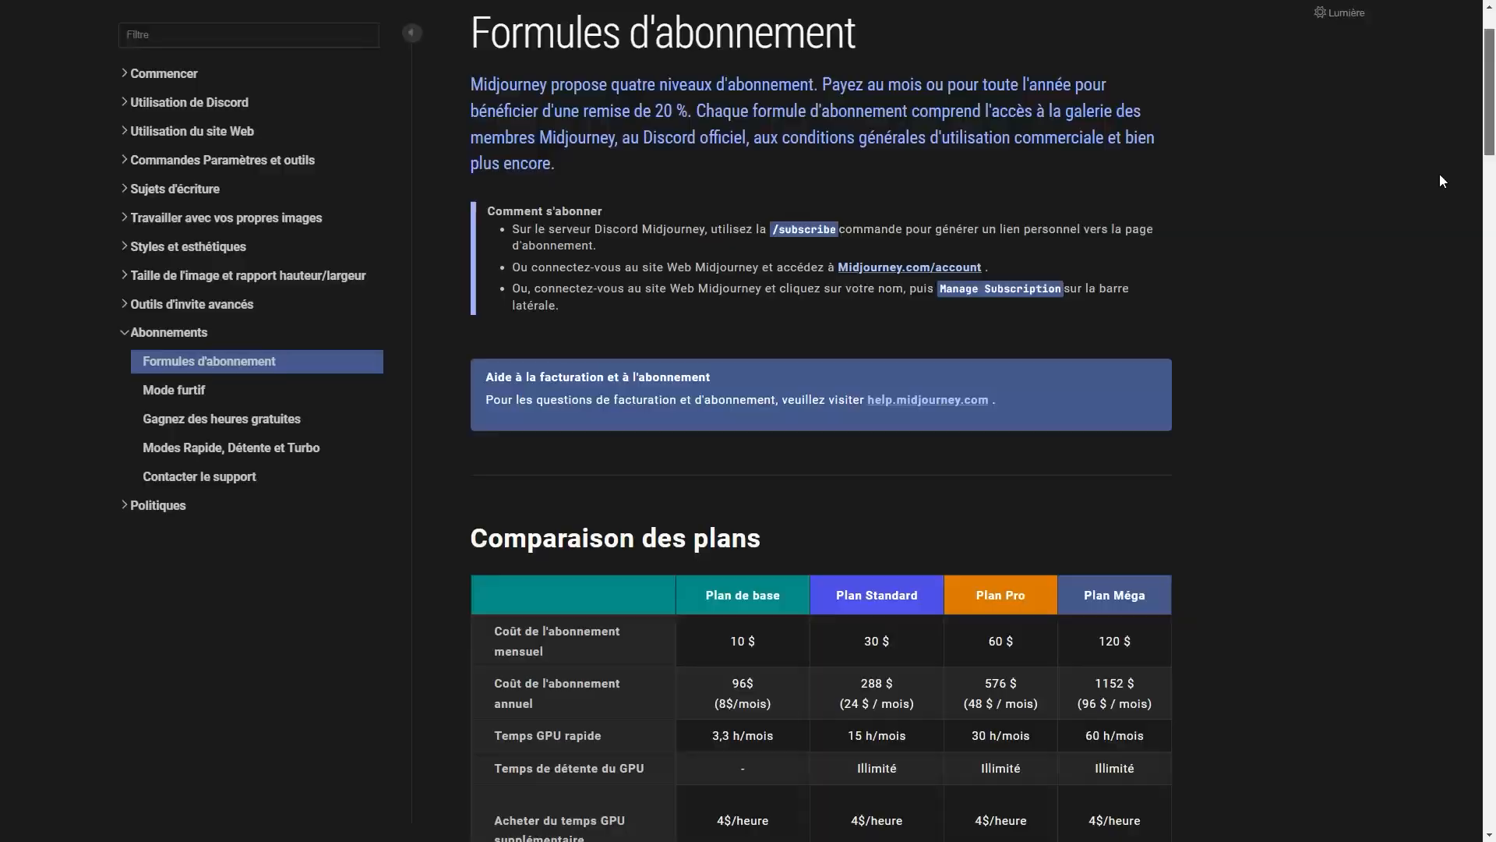
- Review the Midjourney subscription plan comparison table
scroll(1438, 175, "down", 2)
scroll(1440, 177, "down", 3)
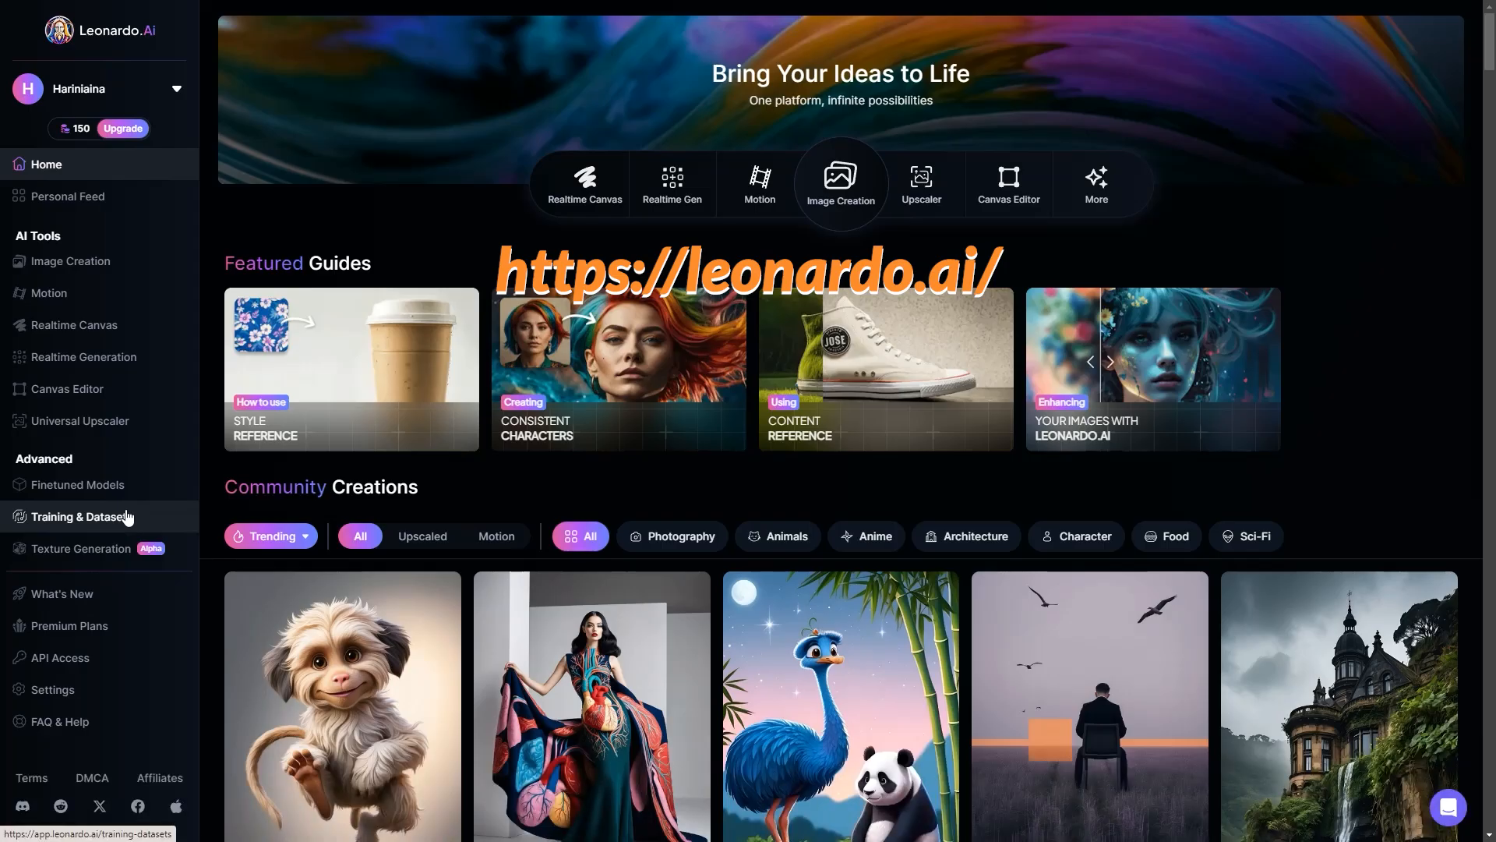
- Open Leonardo.Ai's Training & Datasets page and bring up its upgrade offer
left_click(117, 517)
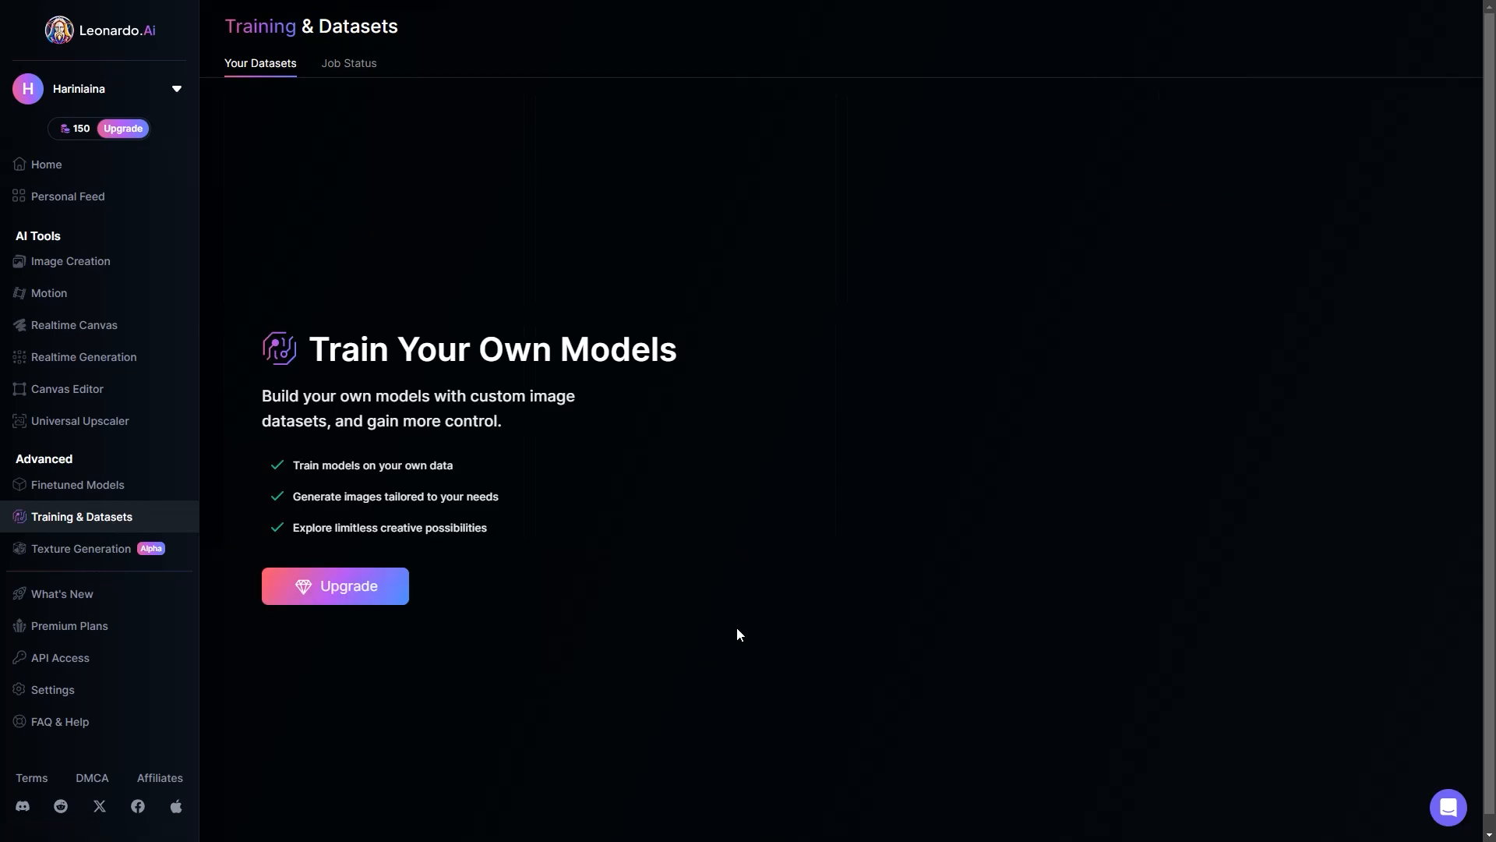
left_click(388, 588)
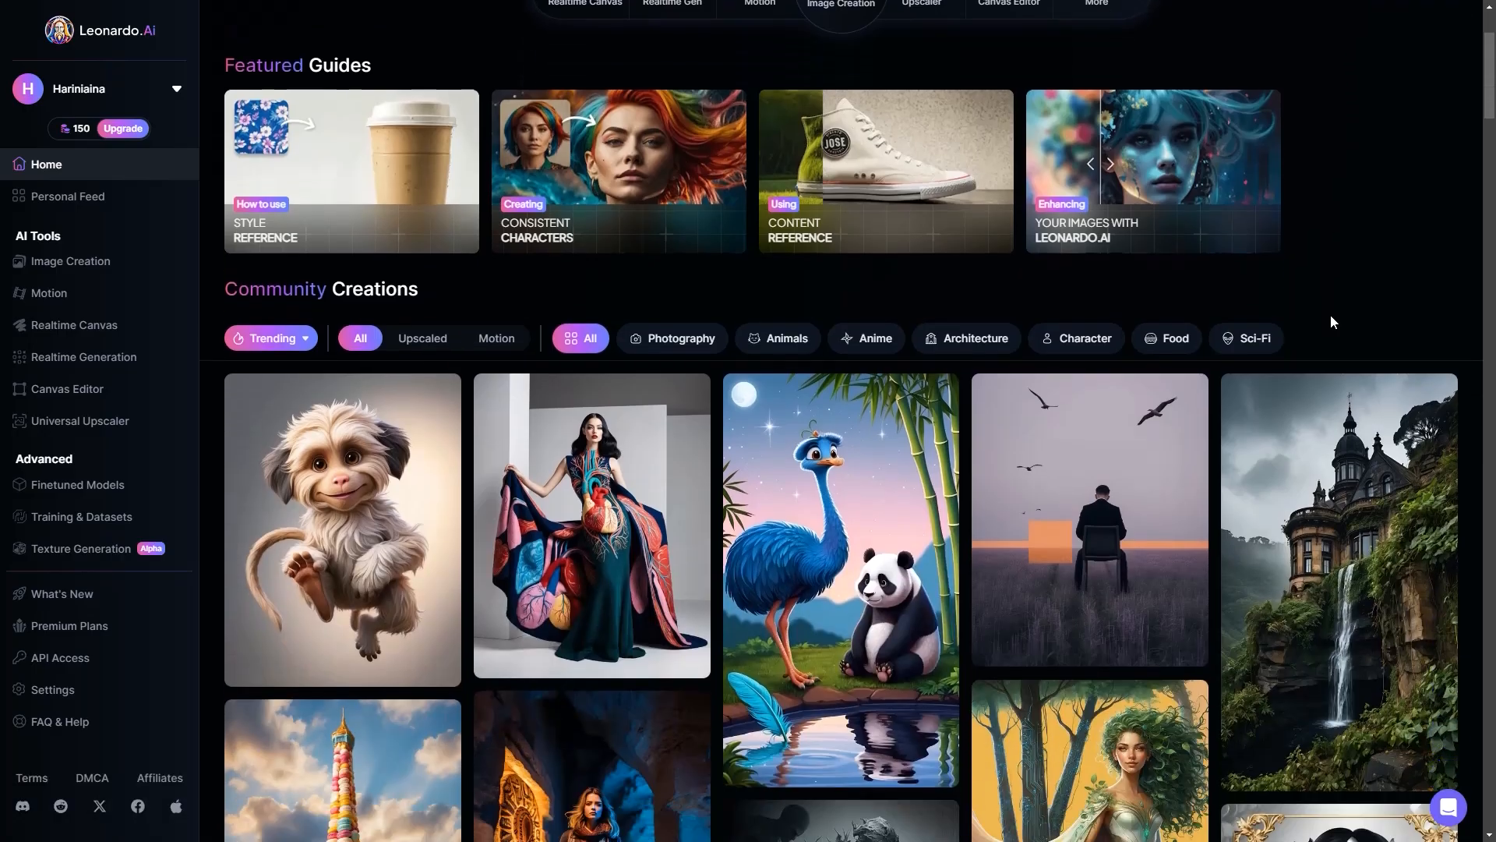
- Browse the Leonardo.Ai Community Creations gallery and review the subscription plans
scroll(1331, 319, "down", 5)
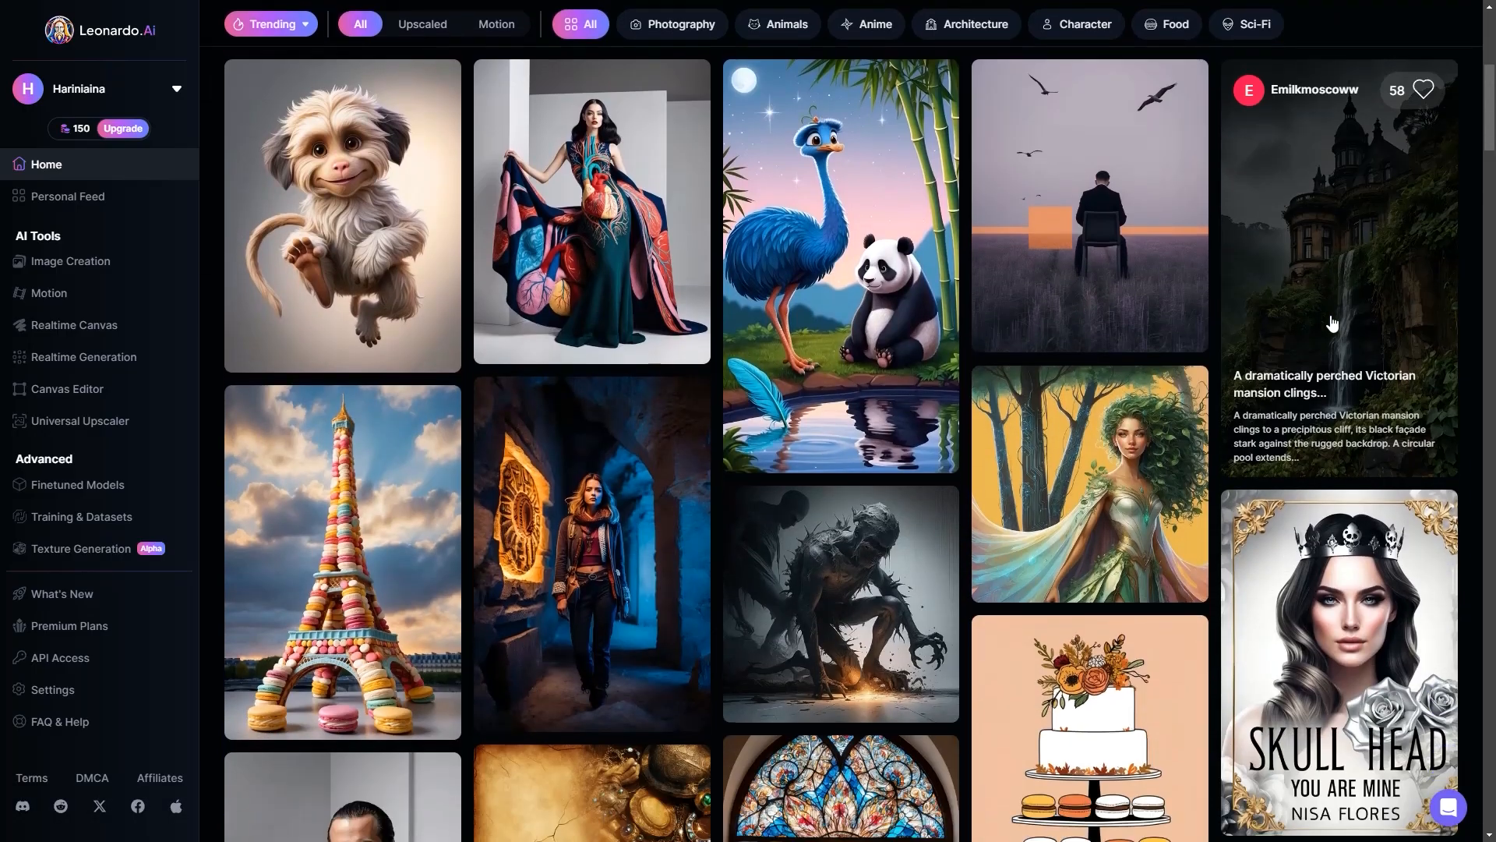
scroll(1333, 323, "down", 10)
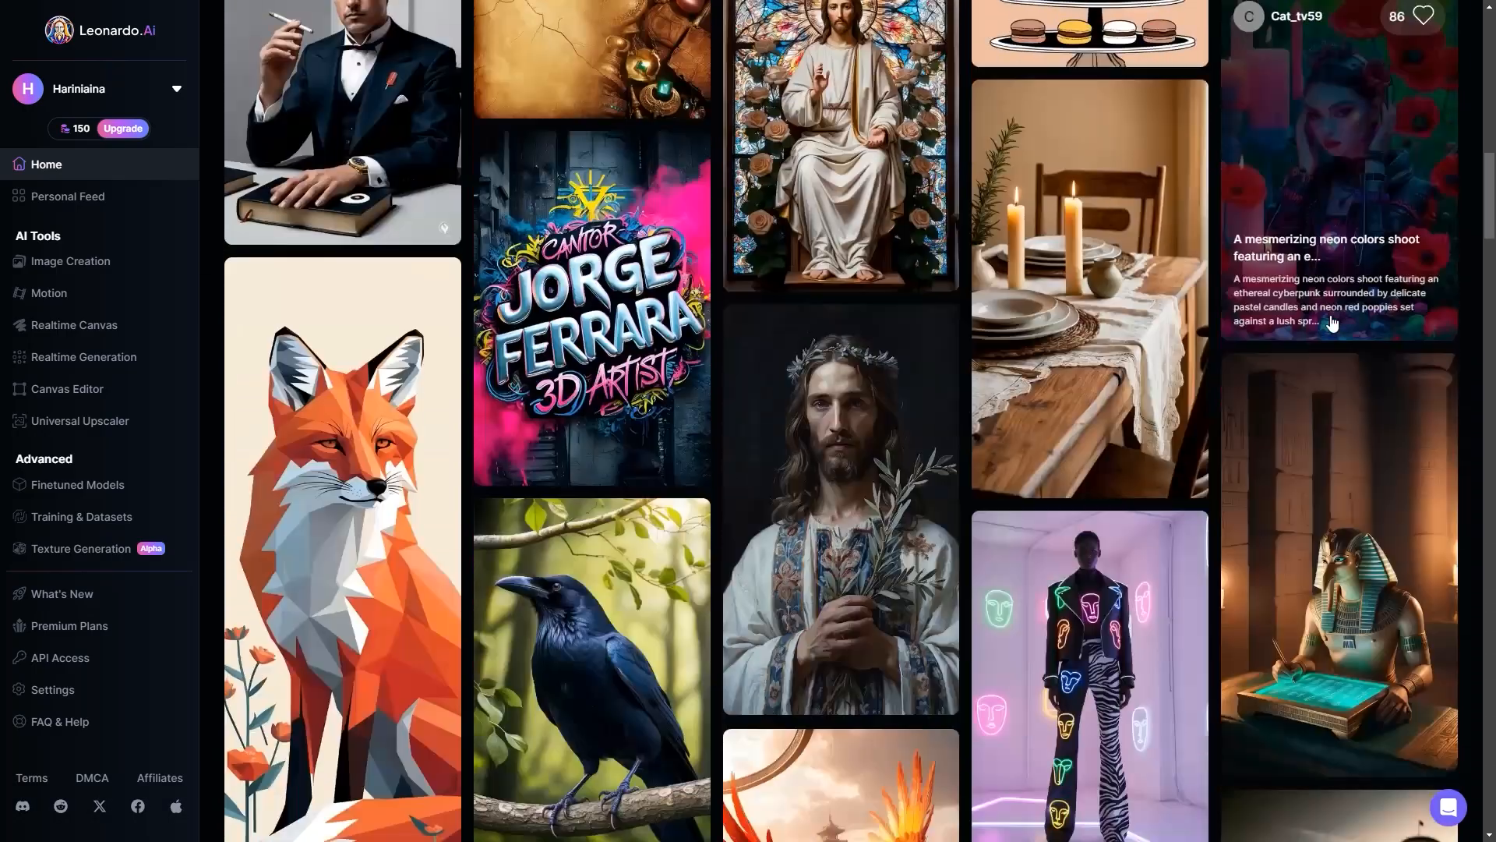
scroll(1333, 322, "down", 1)
scroll(1331, 319, "up", 1)
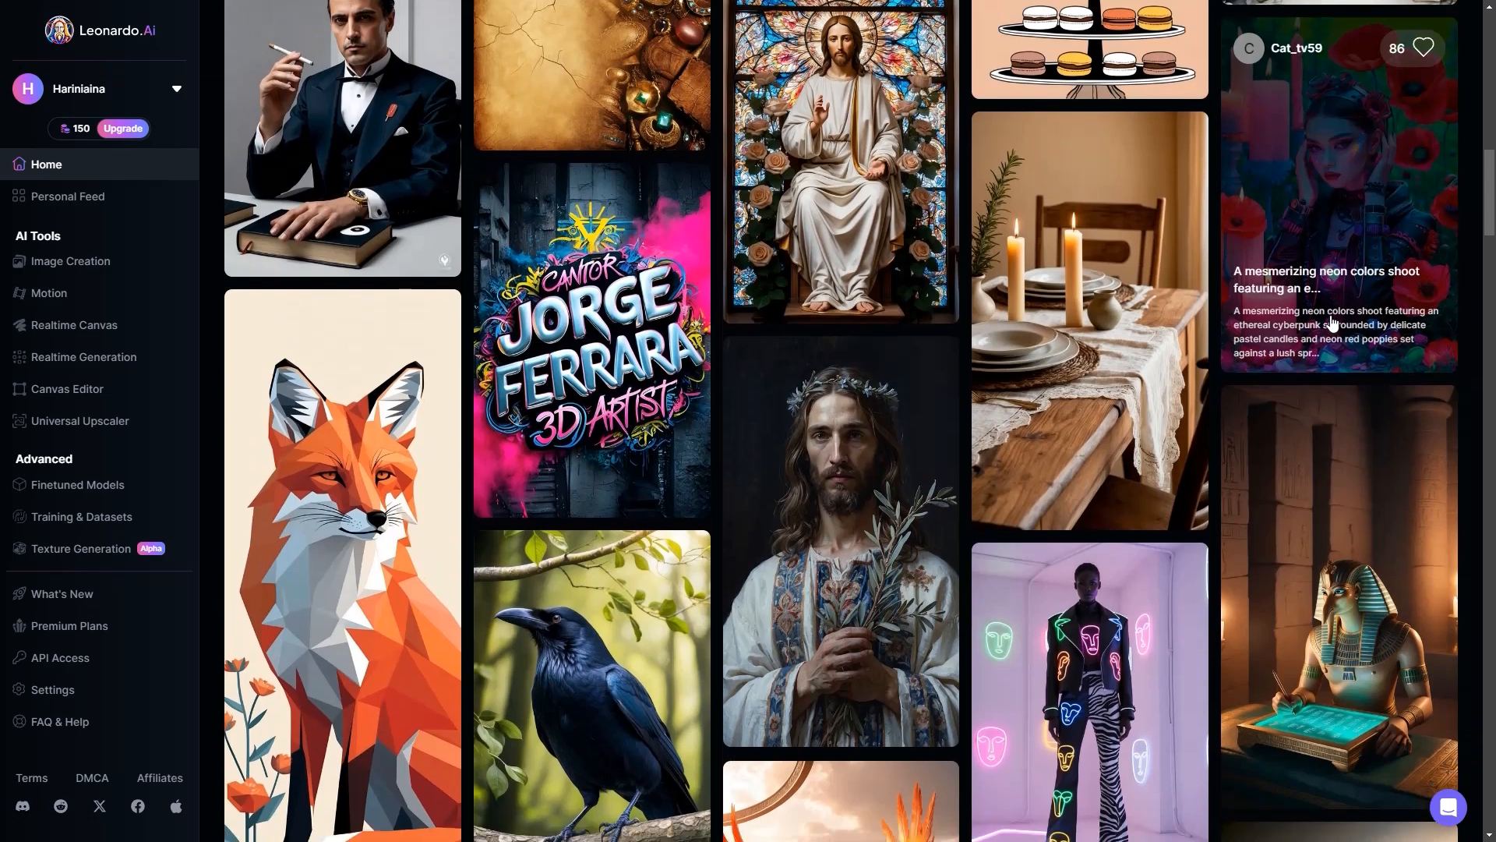
scroll(1331, 321, "down", 5)
scroll(1333, 323, "down", 9)
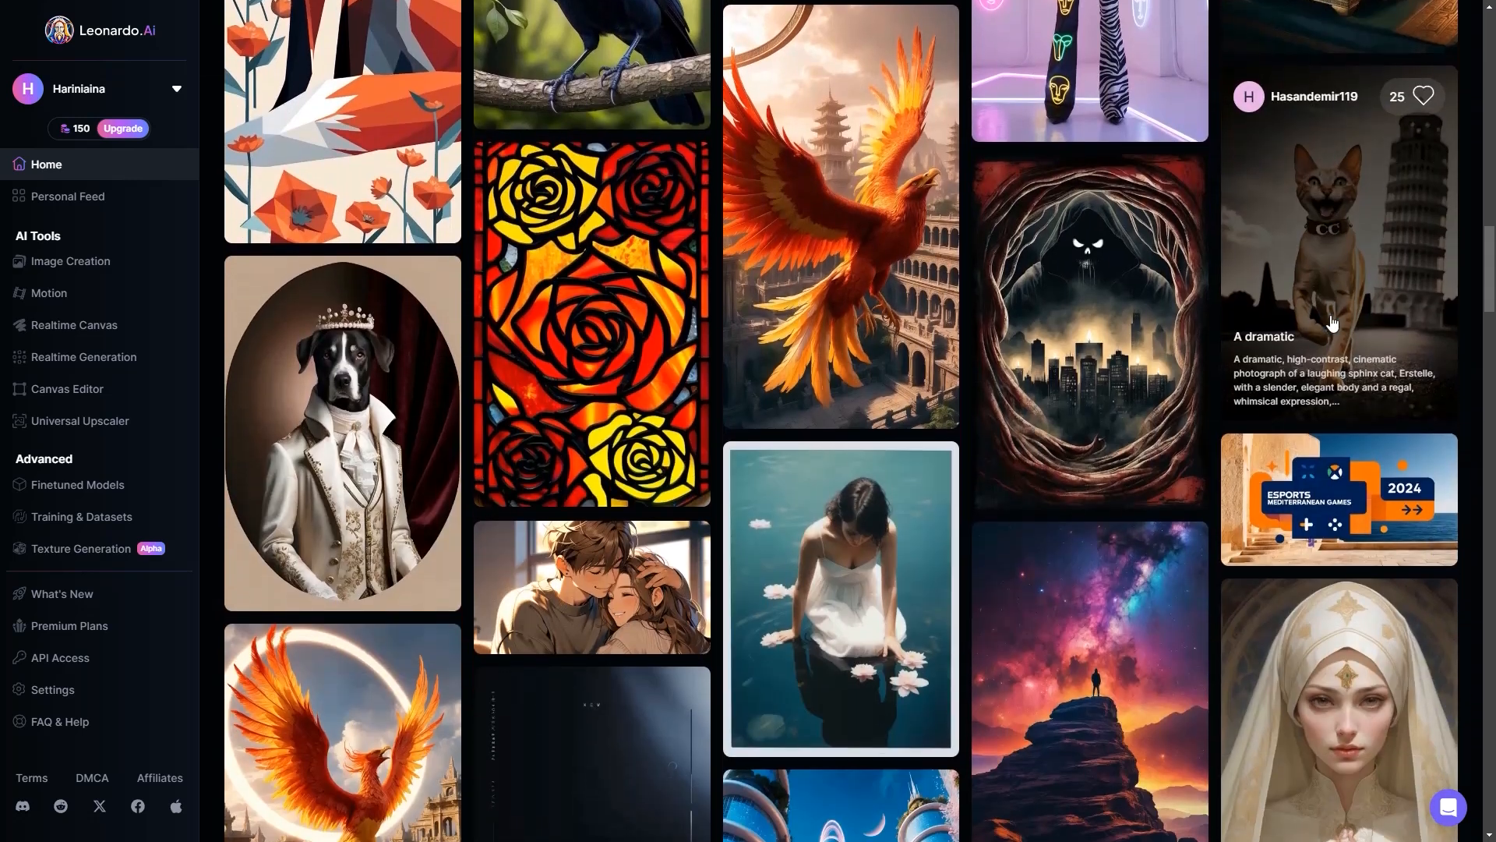
scroll(1333, 324, "down", 8)
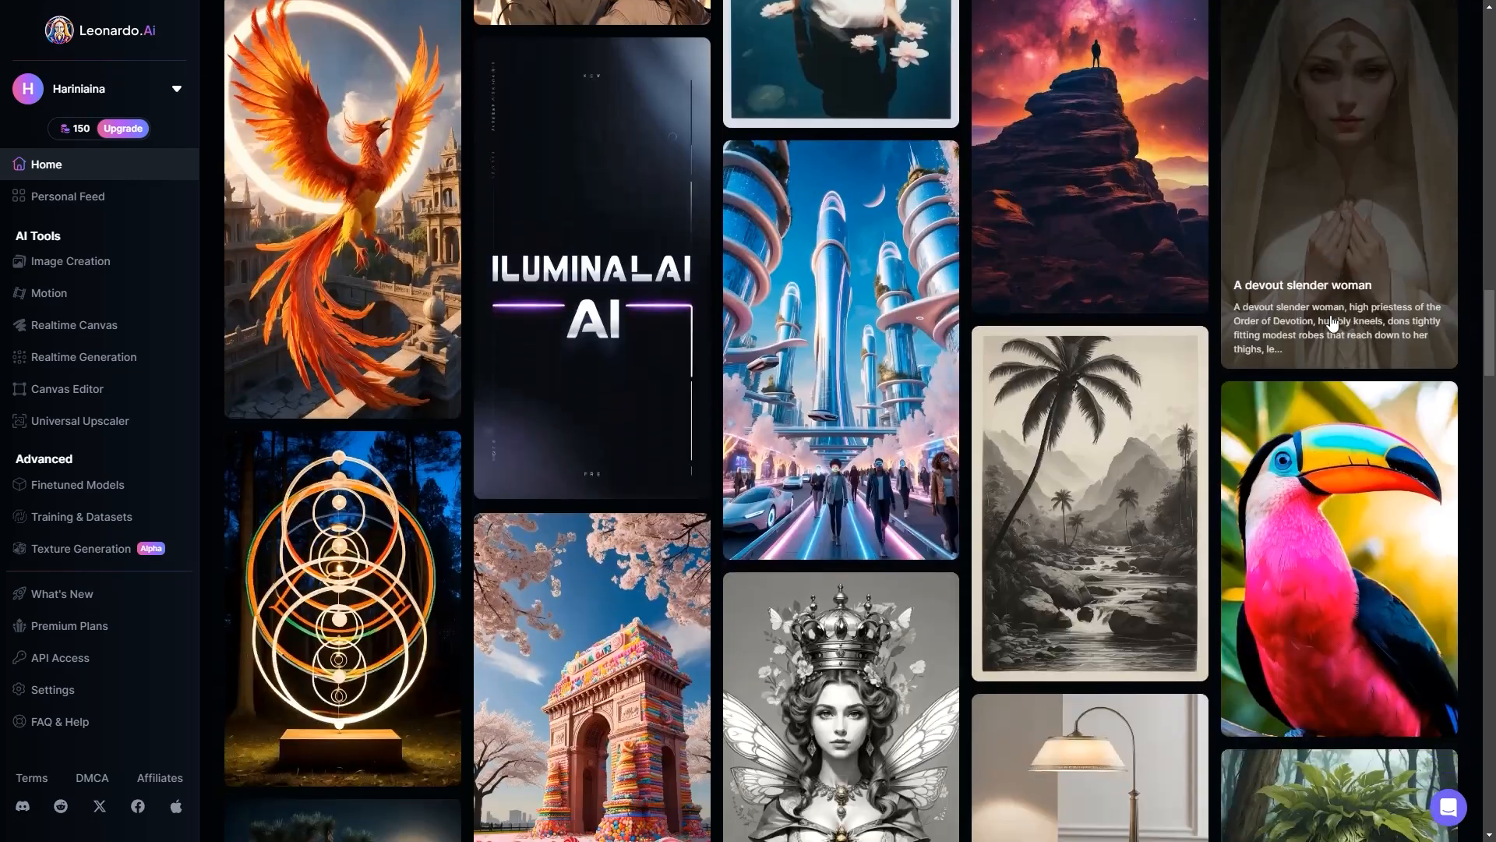
scroll(1333, 324, "down", 12)
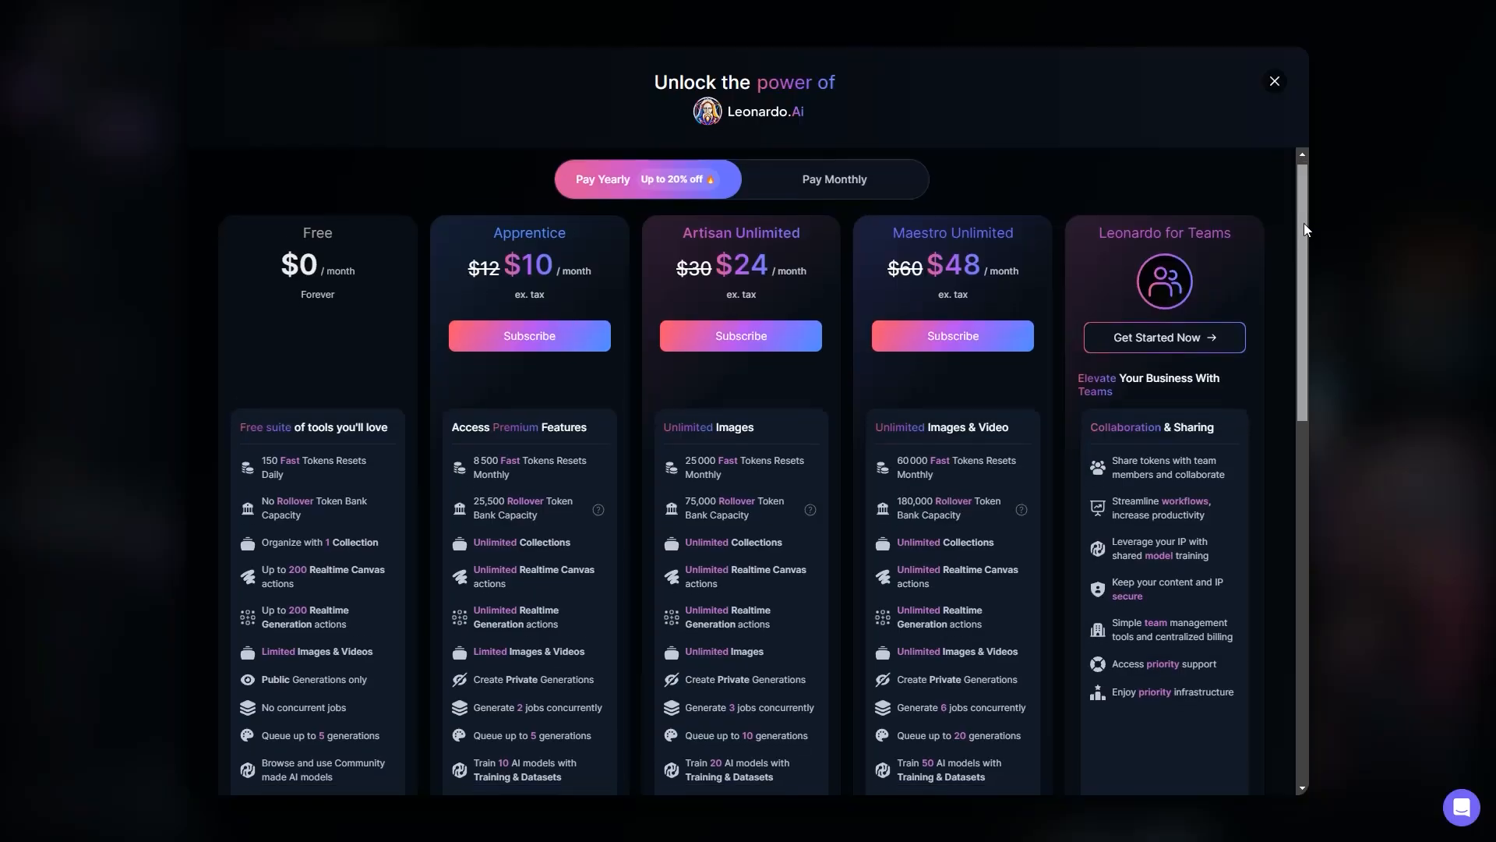
left_click_drag(1304, 223, 1298, 245)
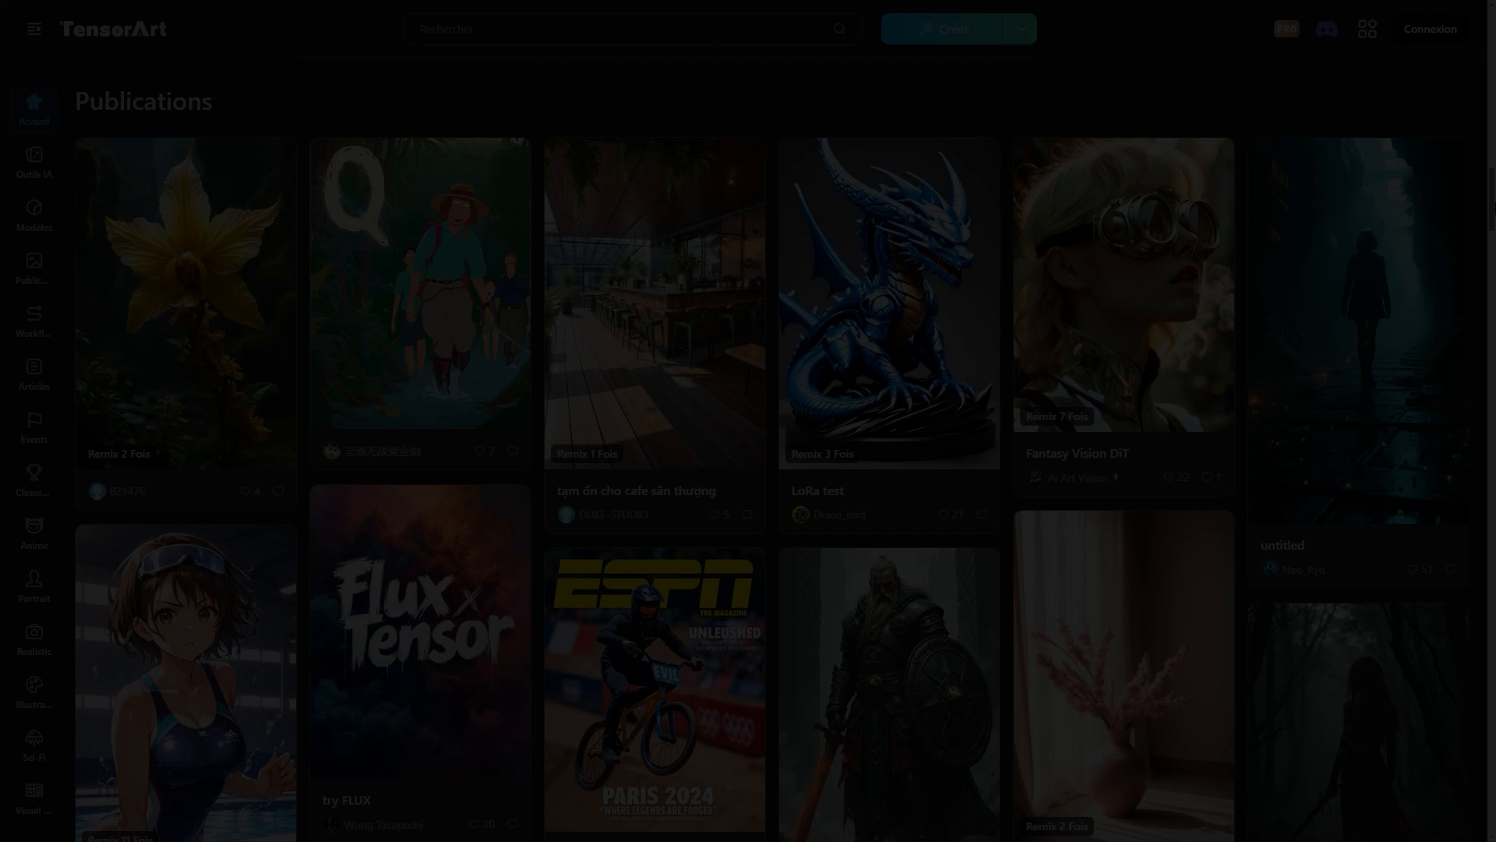
- Browse the publications gallery on the TensorArt home page
scroll(1494, 221, "down", 3)
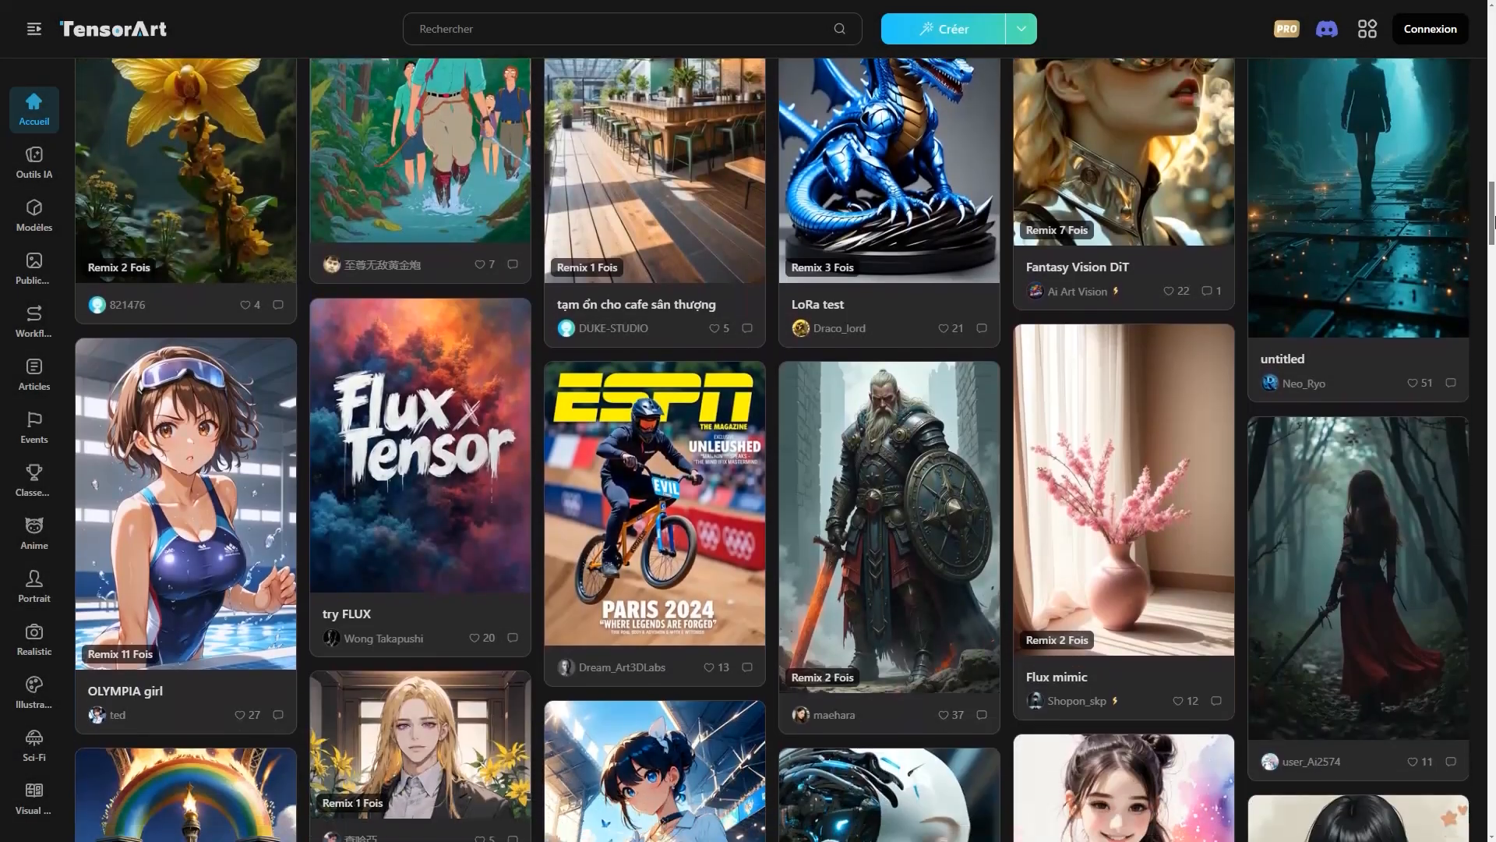
left_click_drag(1494, 221, 1495, 314)
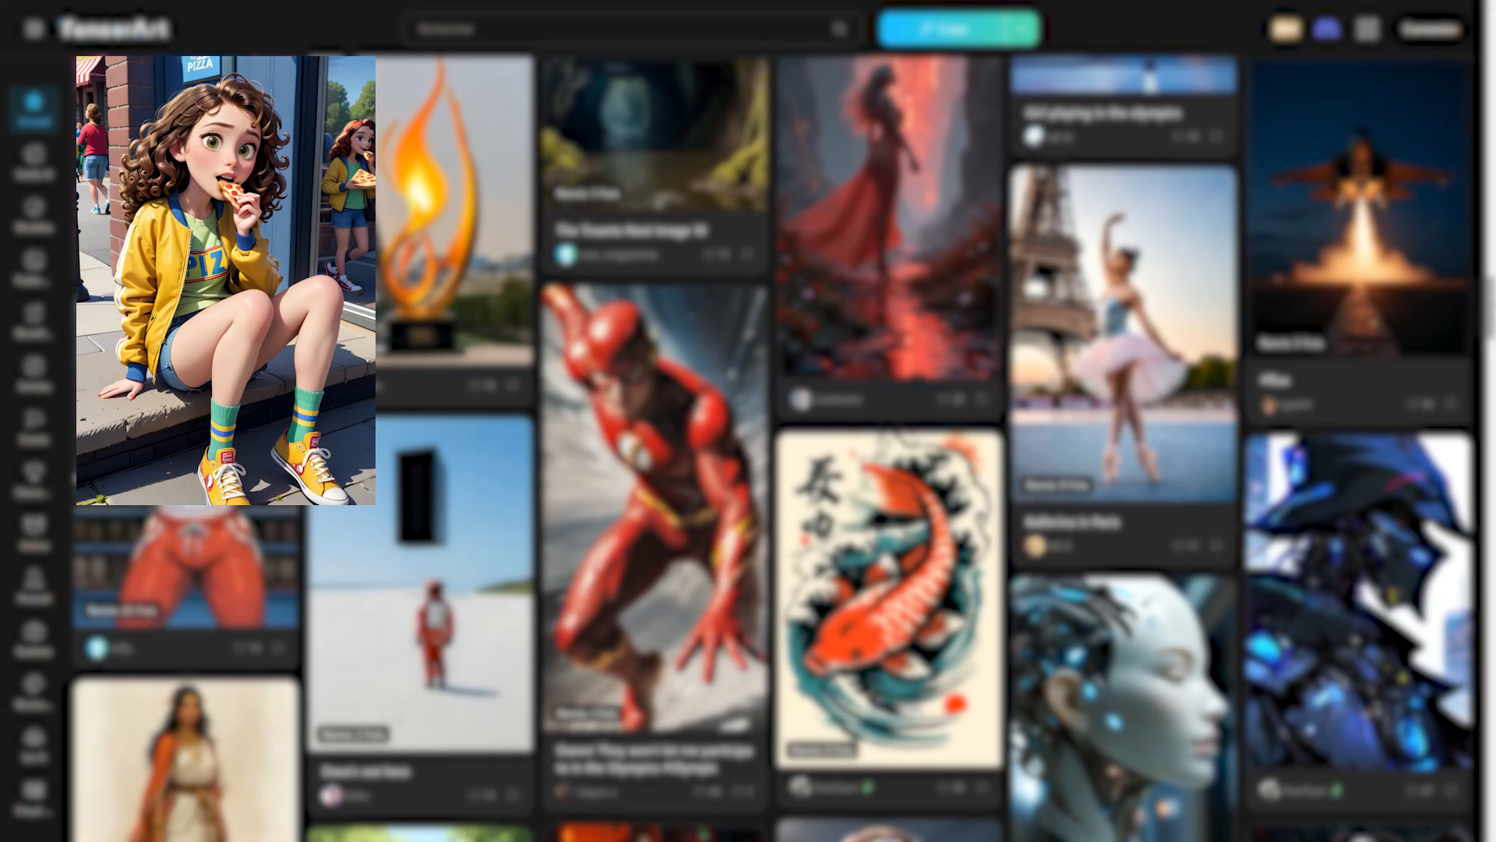
scroll(1467, 293, "down", 4)
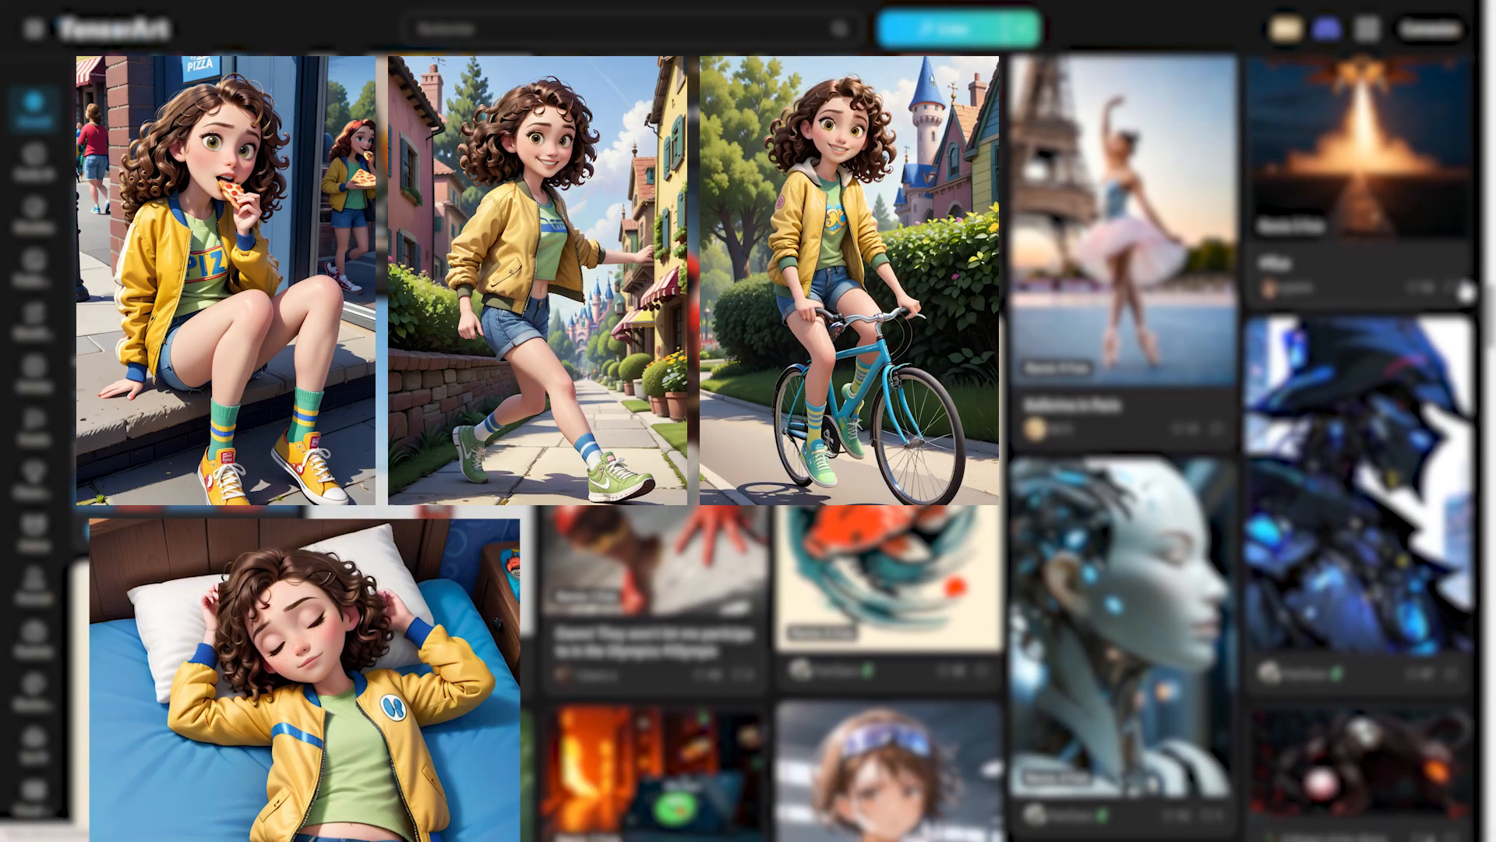
left_click_drag(1494, 338, 1494, 391)
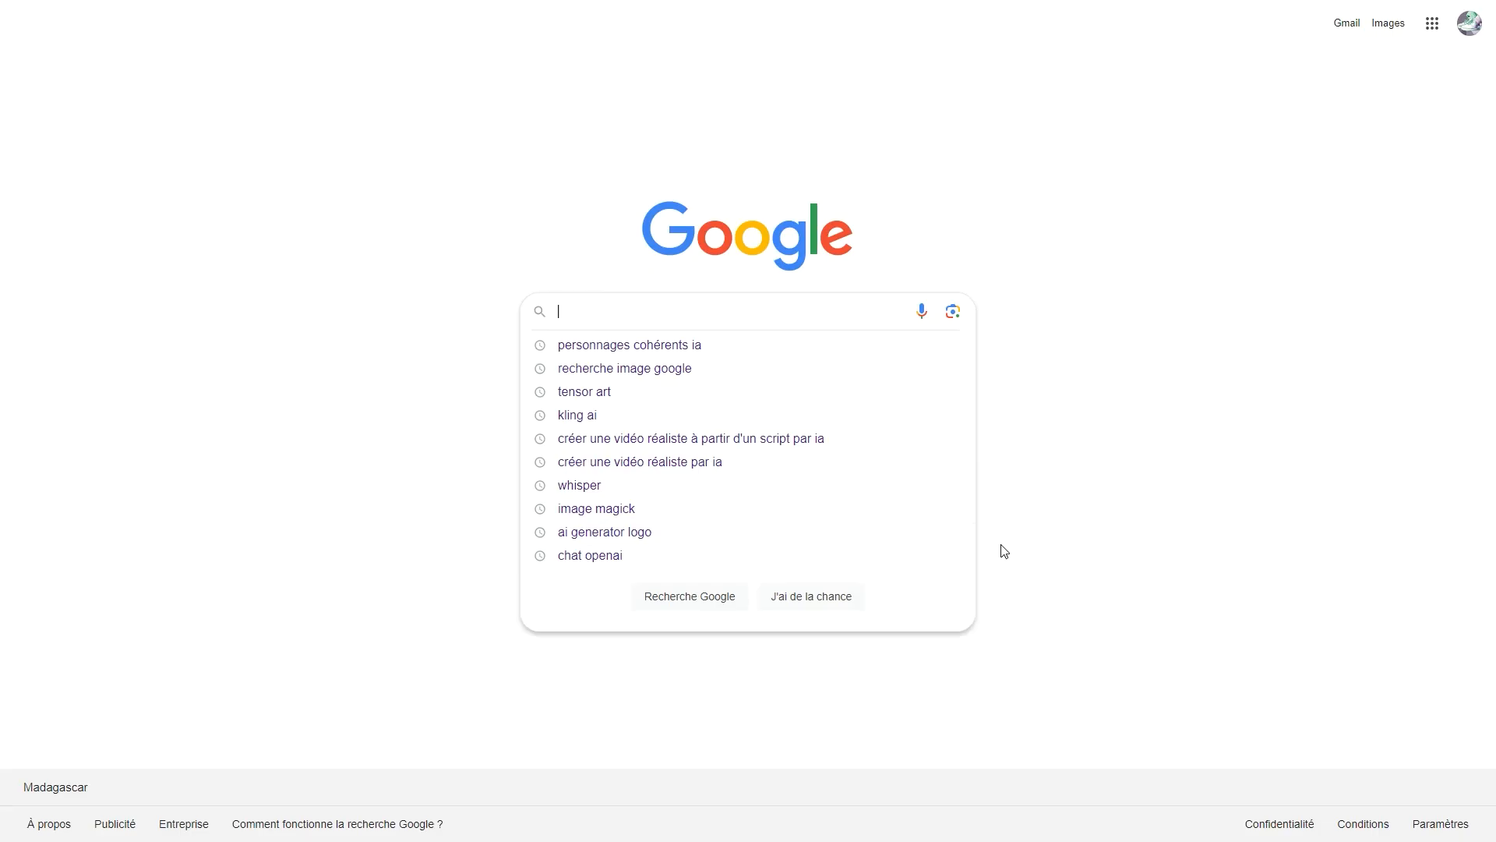
- Search Google for "Tensort Art" and open the Outils IA page on the TensorArt site
type("ensort Art")
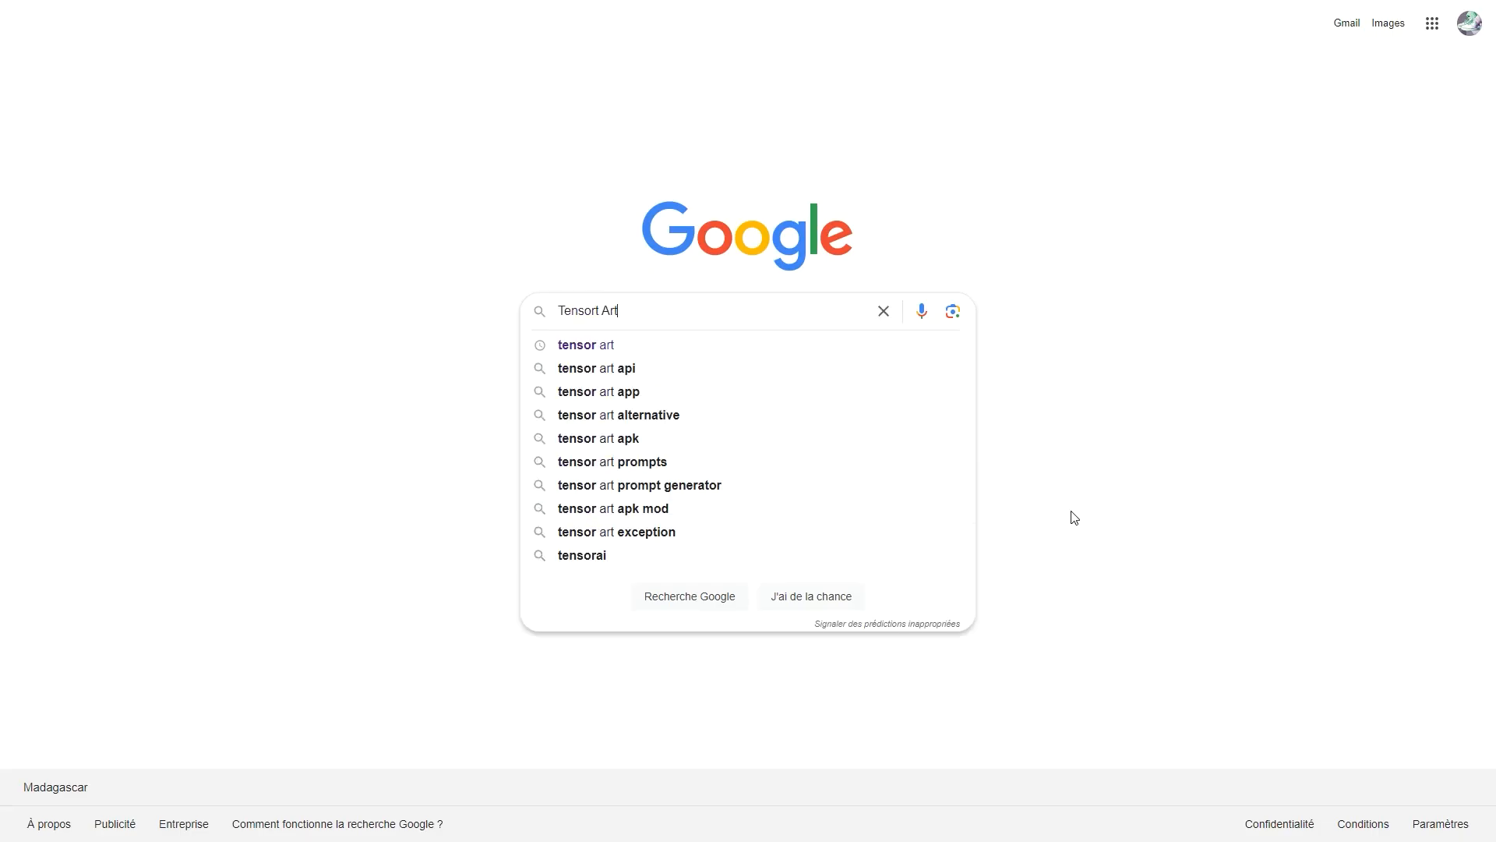
key("Return")
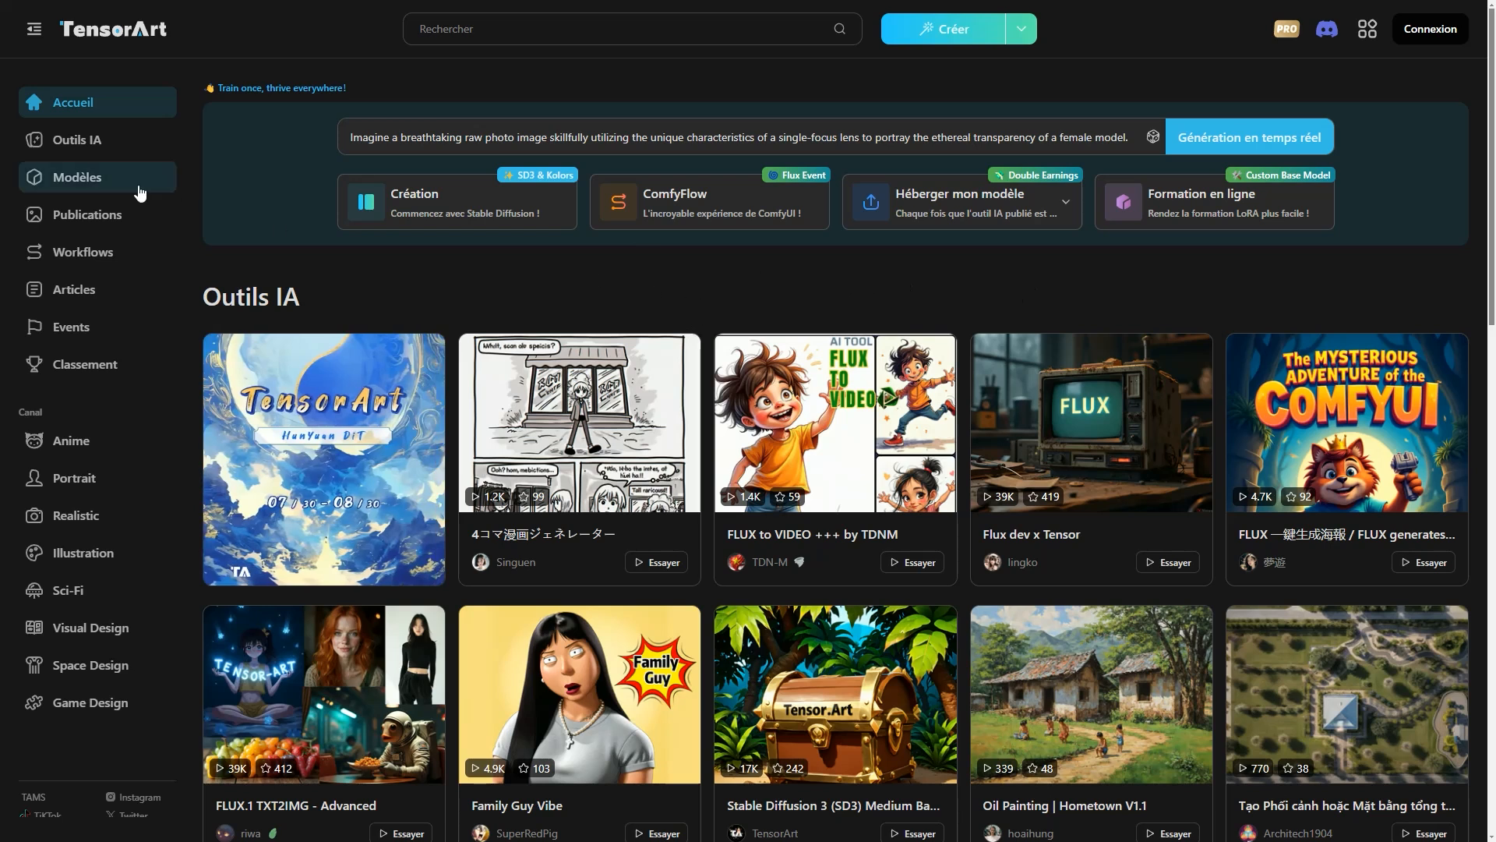
left_click(77, 139)
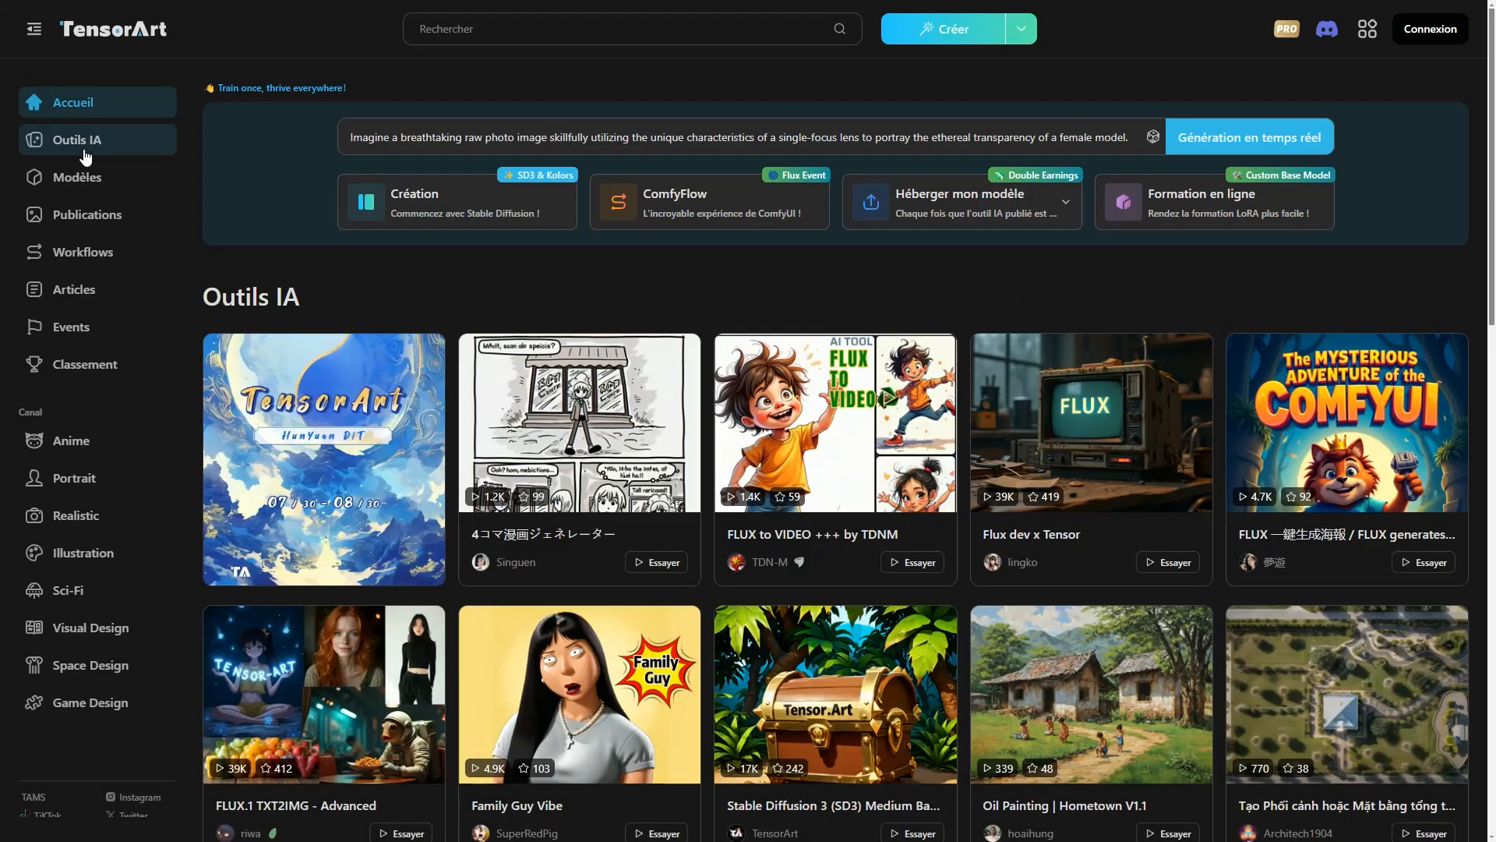
left_click(82, 145)
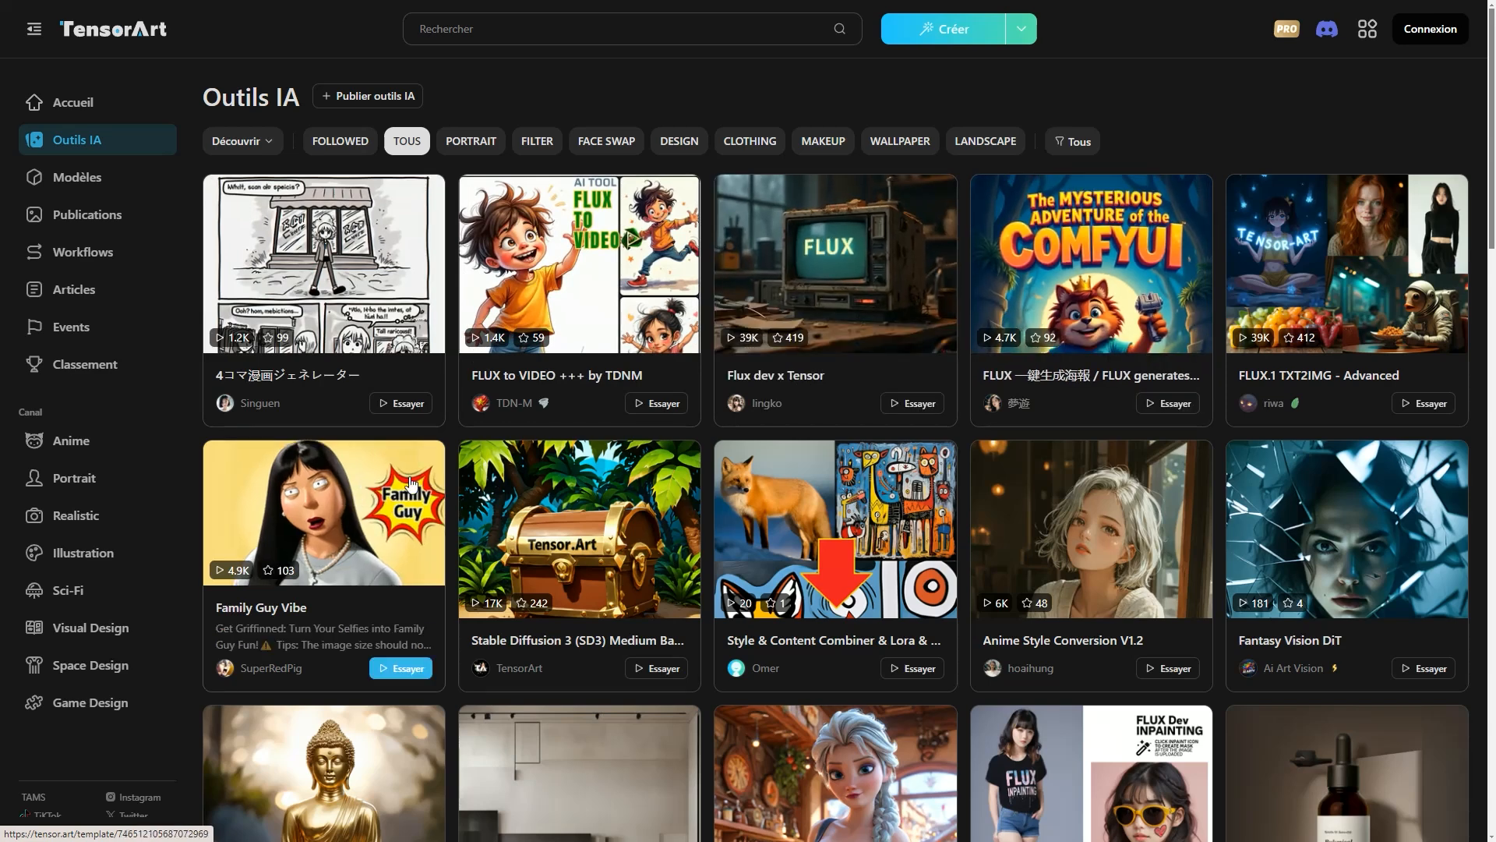
- Sign in to TensorArt with a Google account after looking through the AI tools gallery
scroll(1101, 554, "down", 2)
scroll(1101, 554, "down", 12)
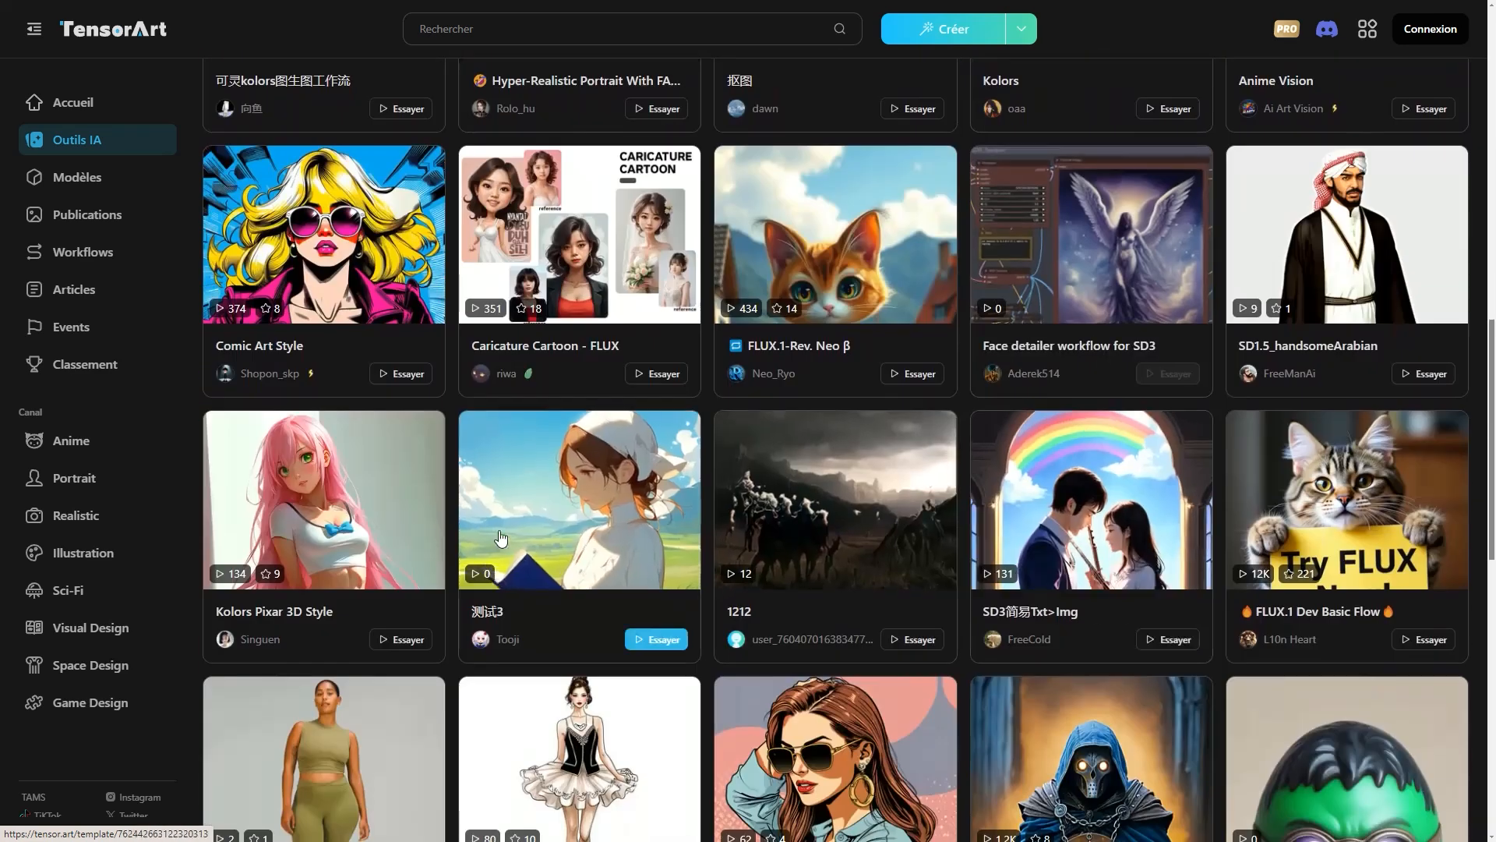
left_click(501, 537)
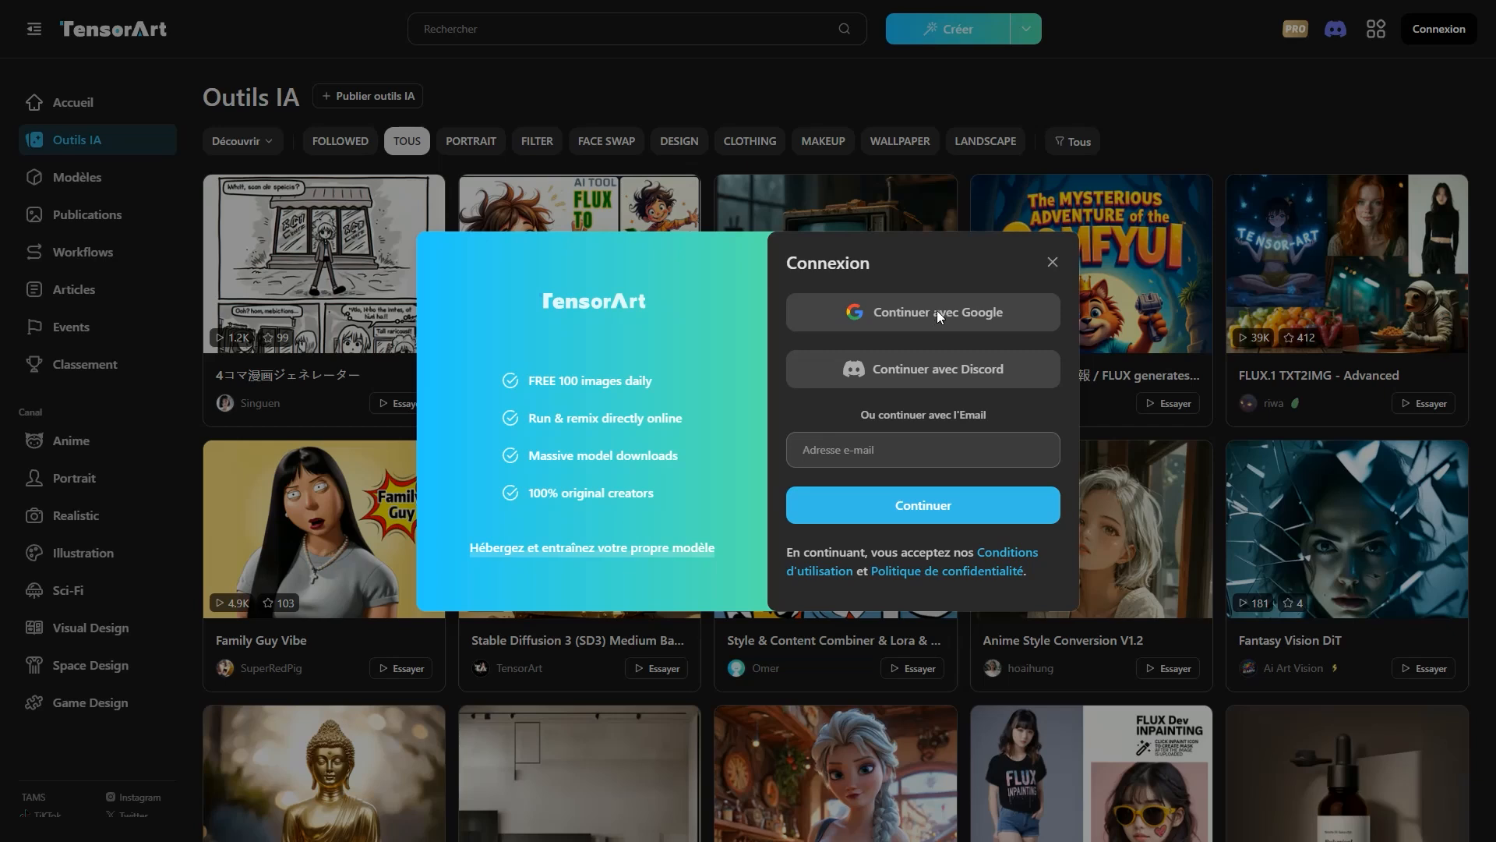
left_click(937, 310)
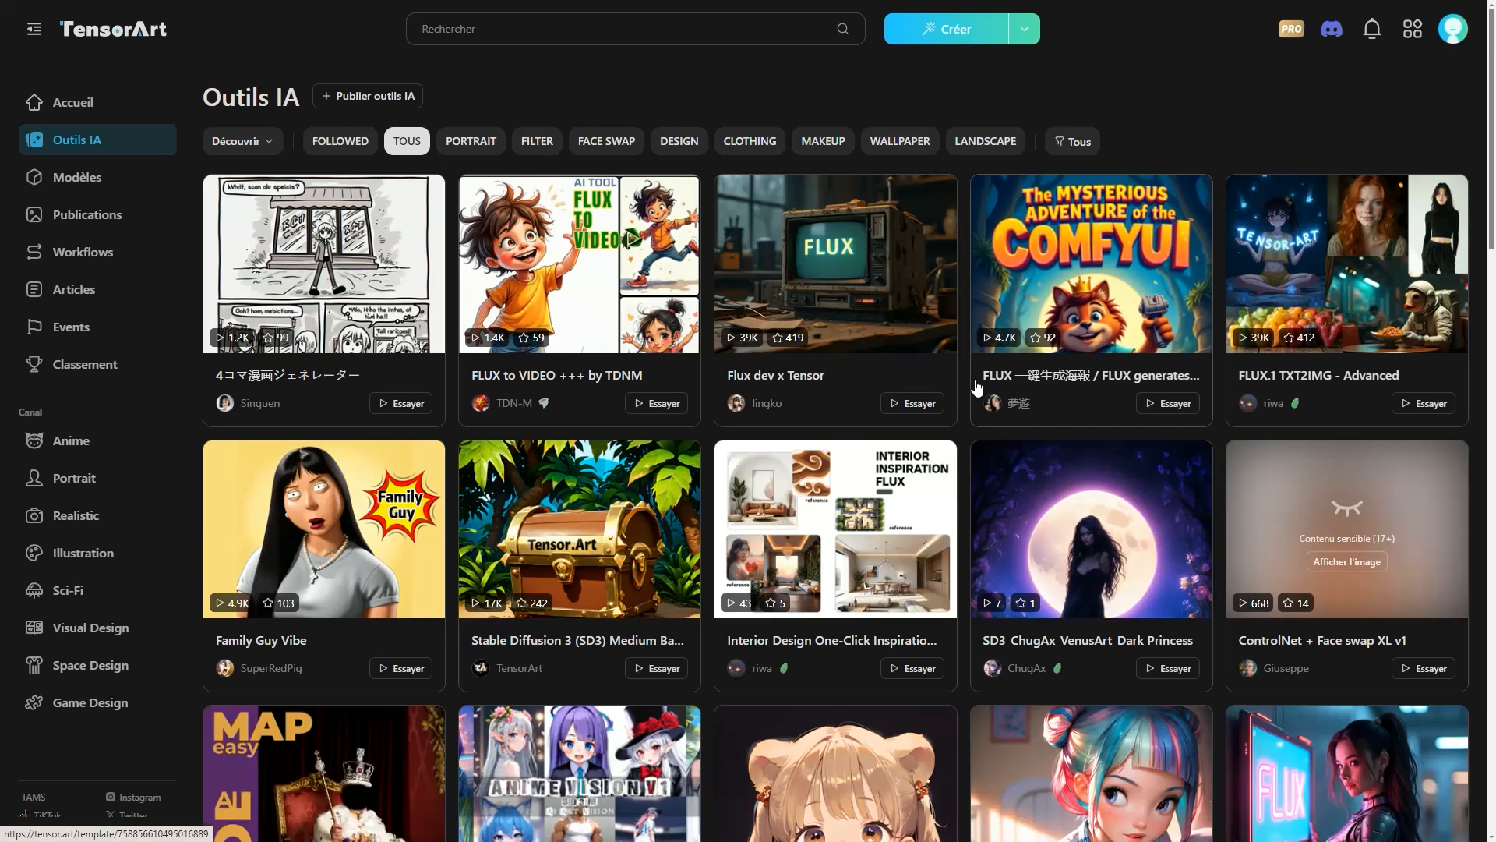
- Filter the TensorArt models by 3D and open the NUKE - Disney Pixar Style SDXL checkpoint
left_click(76, 177)
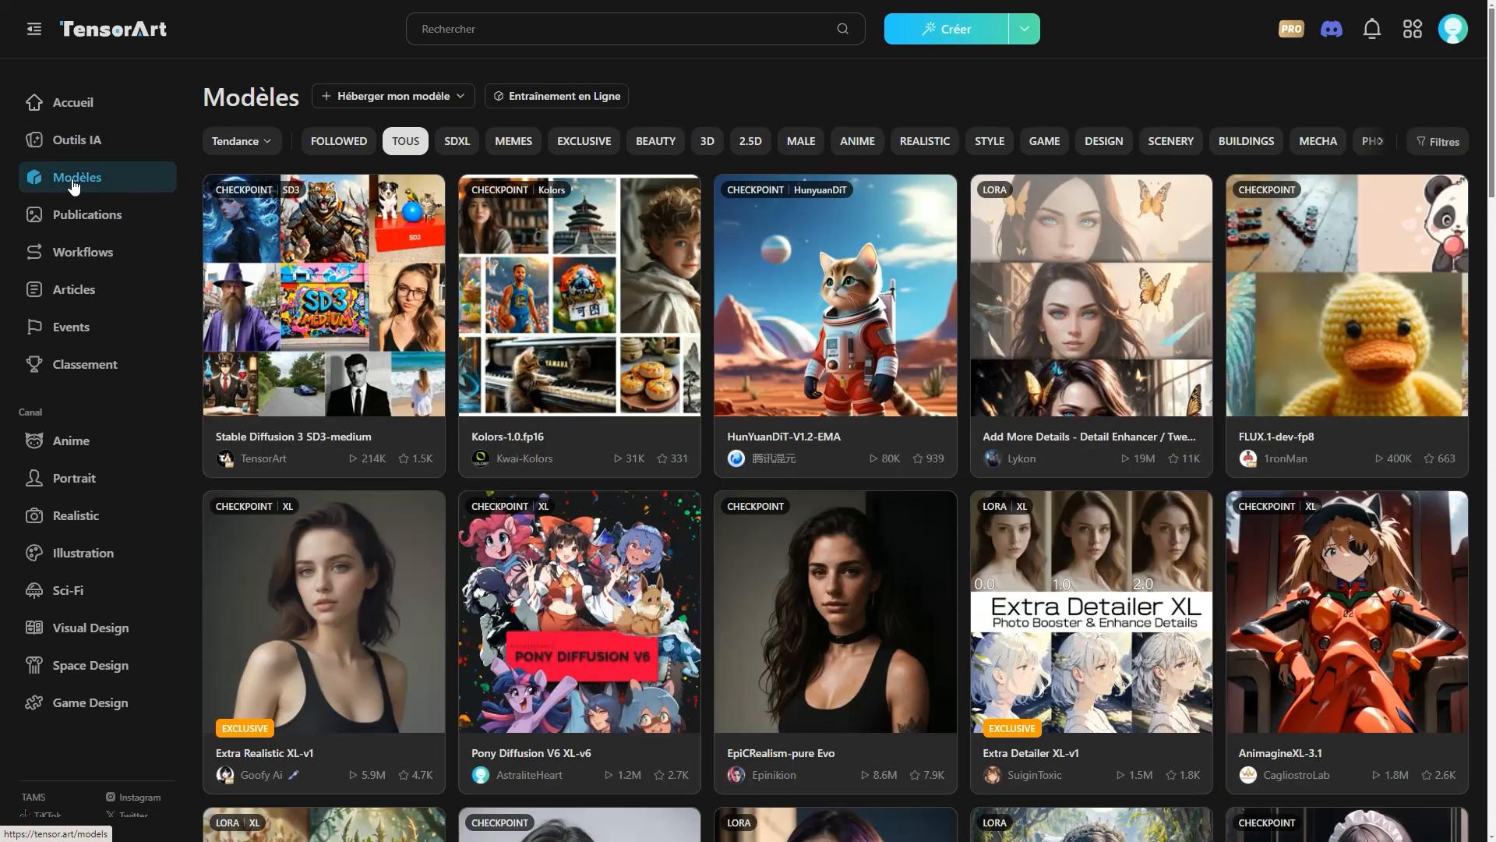
left_click(709, 143)
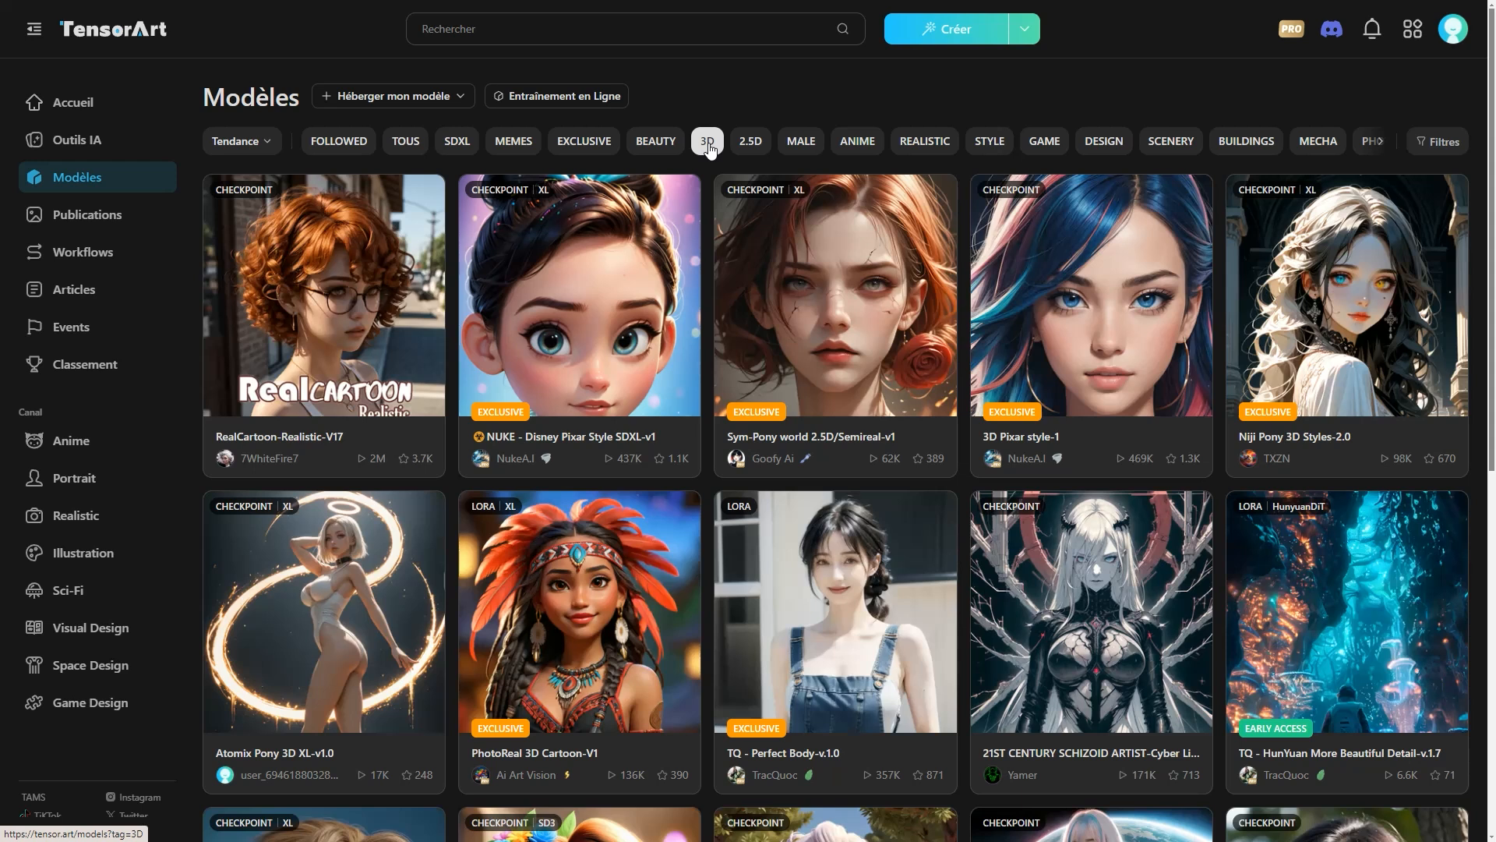
left_click(639, 389)
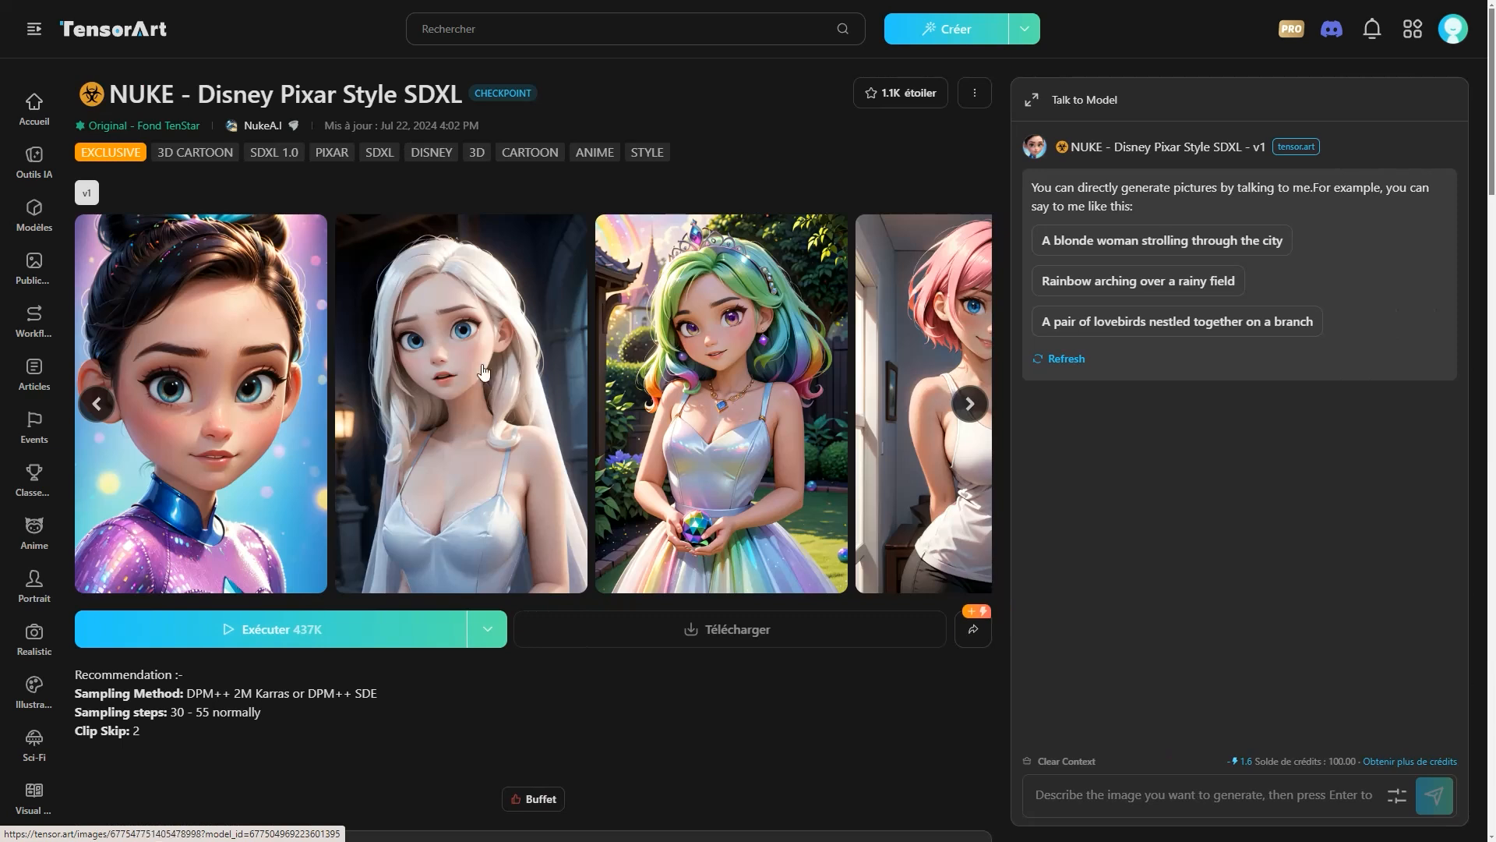
- Open the model's first sample image, highlight its prompt and remix the image
left_click(195, 402)
left_click_drag(1228, 251, 1129, 232)
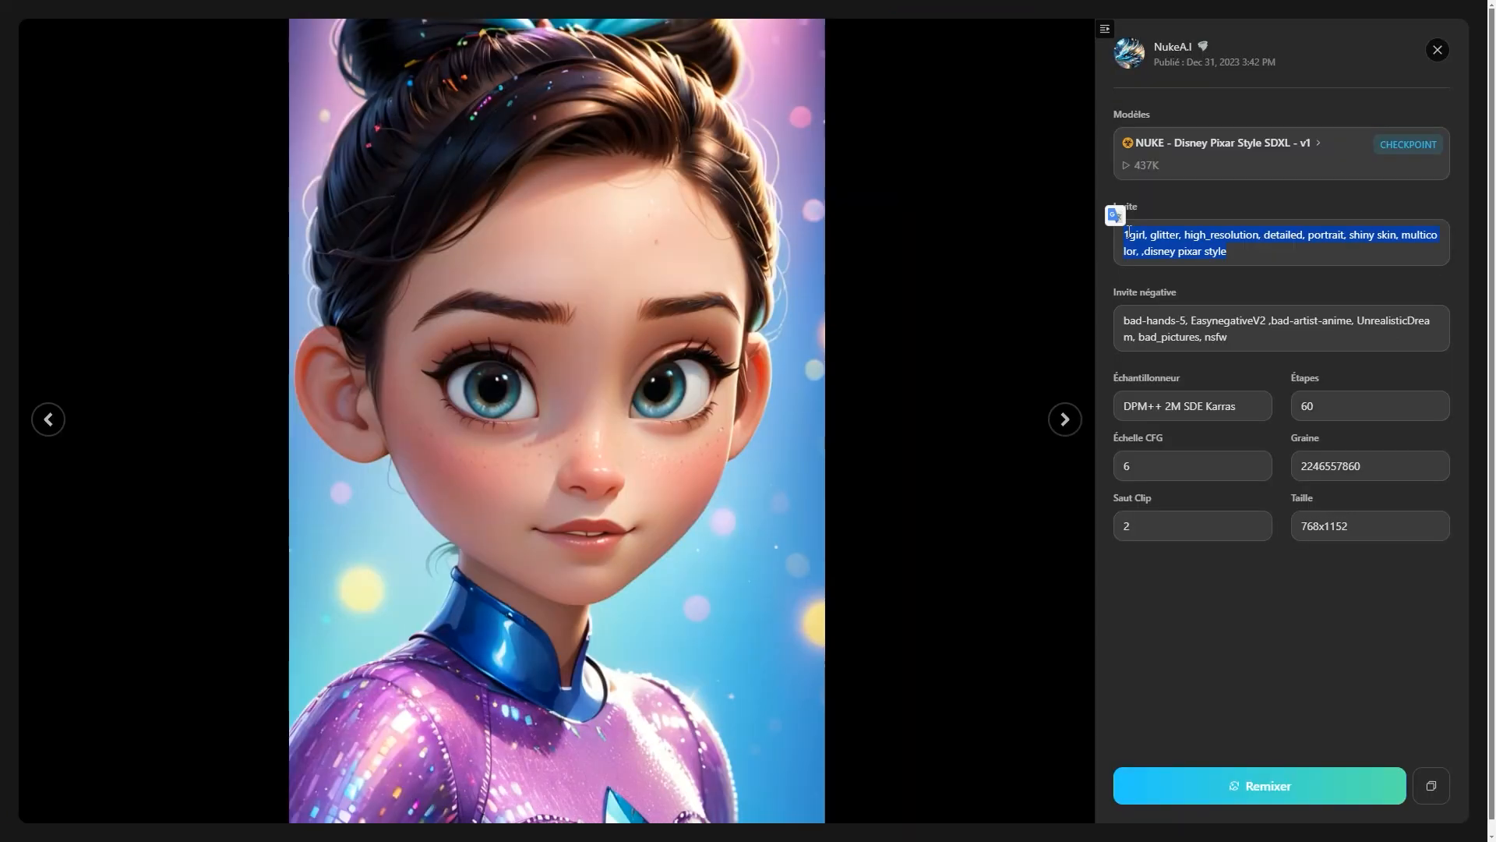
left_click(1257, 789)
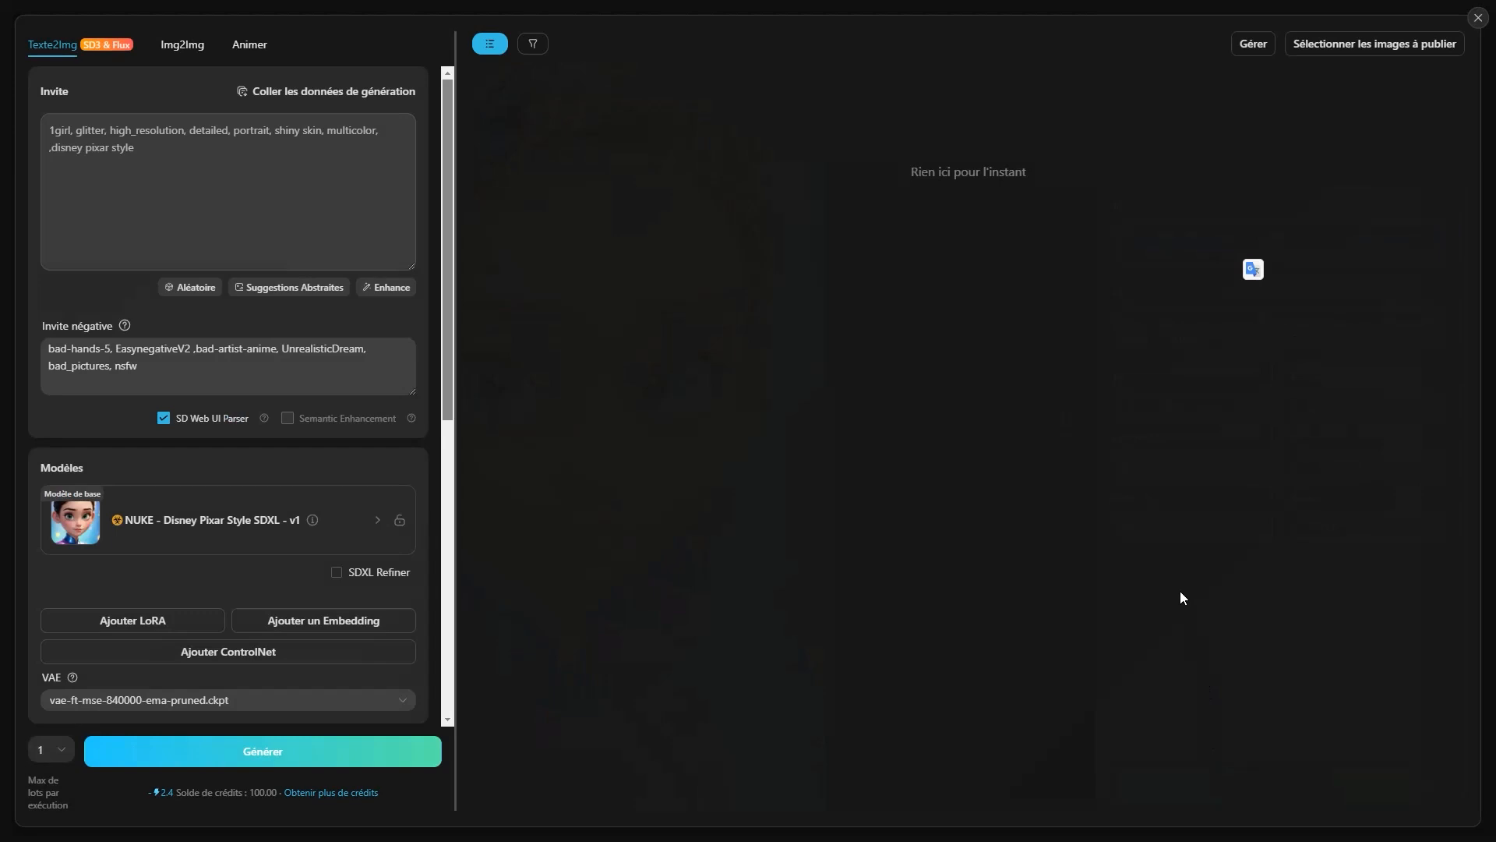
- Replace the prompt with a curly-haired teen girl in a yellow bombers jacket, green t-shirt and blue jean shorts, walking in the city, disney pixar style
left_click(273, 195)
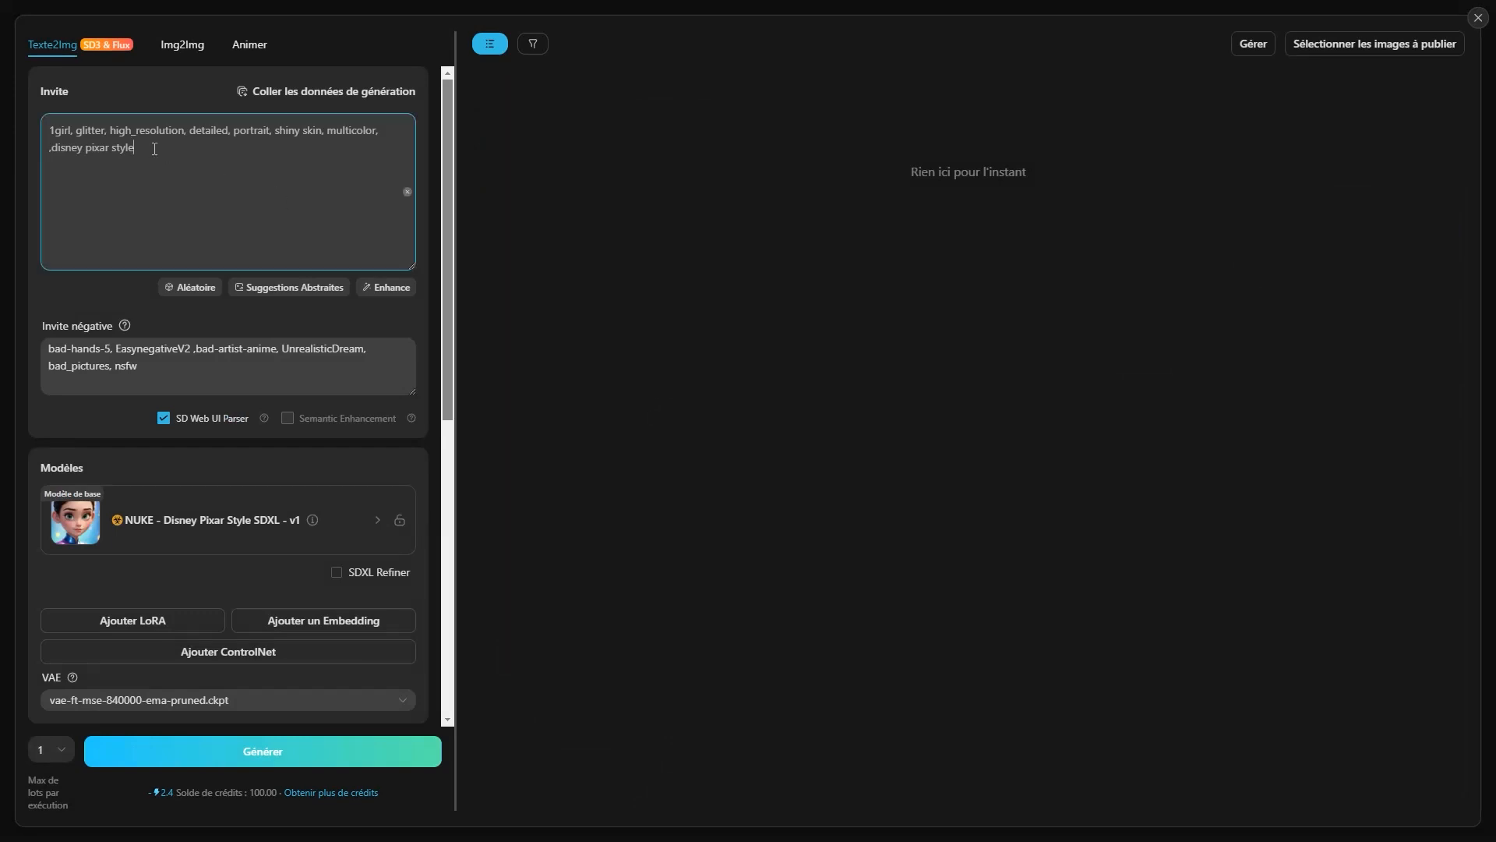
key("ctrl+a")
key("BackSpace")
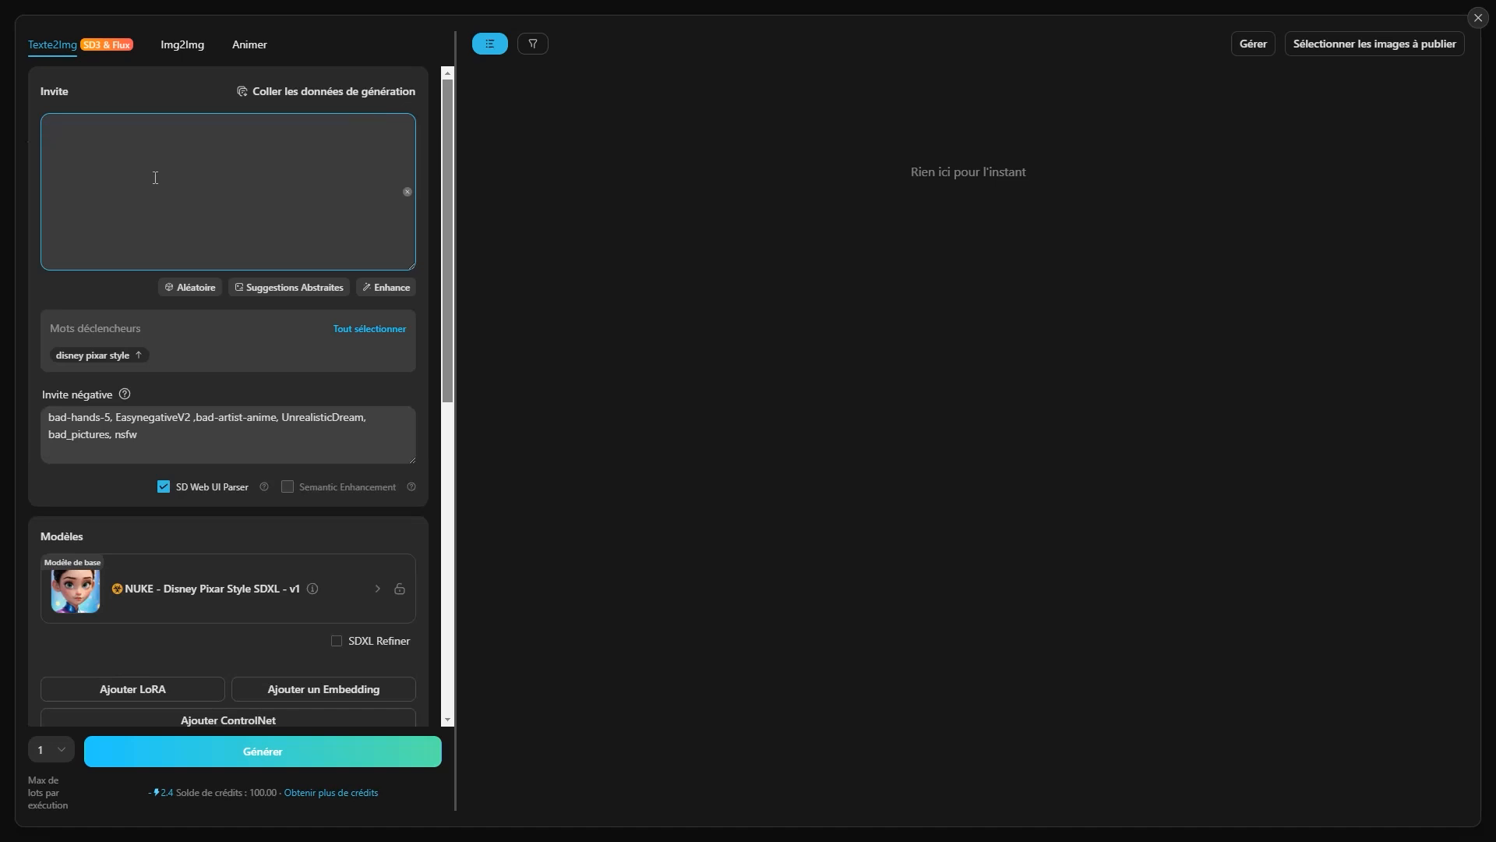
type("a teen girl, curly brown hair, wearing a yellow bombers jacket, green t-shirt, blue jean shorts, green sneaker shoes, long stripes socks, smile, walking down the street in the city, disney pixar style")
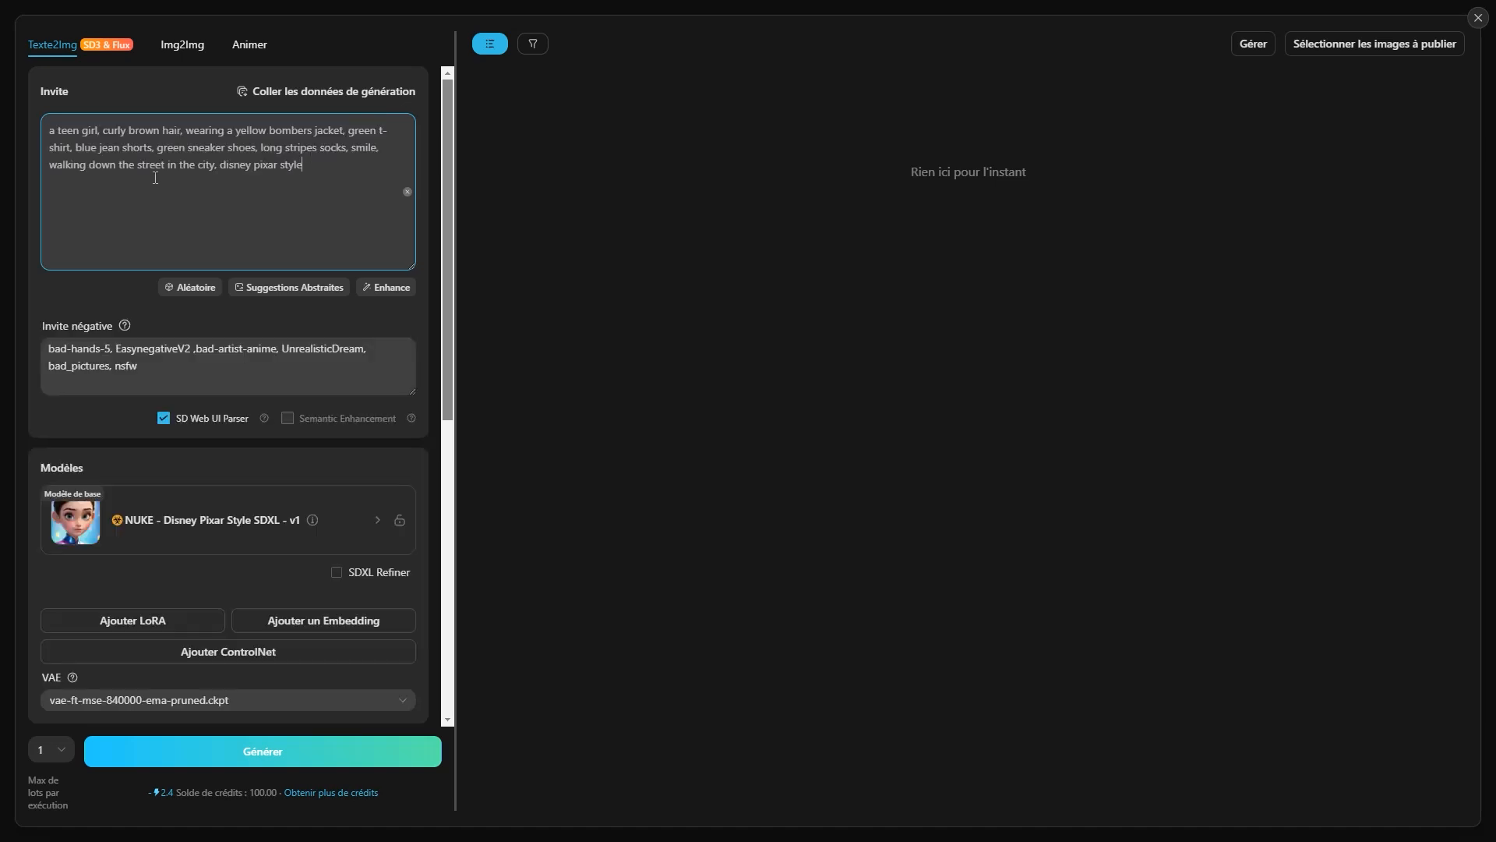
left_click(487, 395)
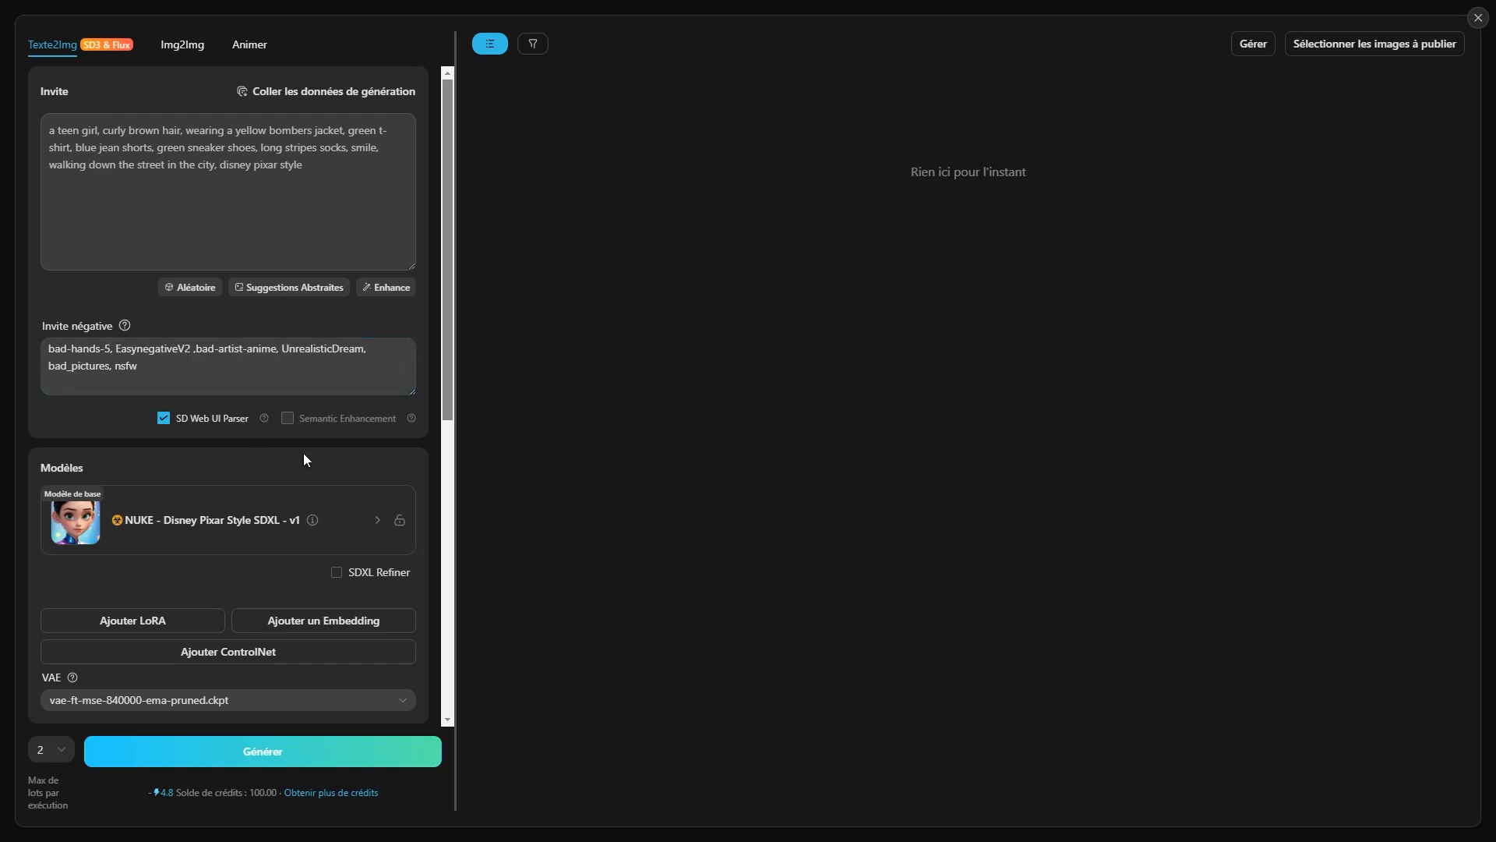
- Set the sampling steps to 25 to fit the free plan limit and expand the advanced parameters
scroll(419, 512, "down", 5)
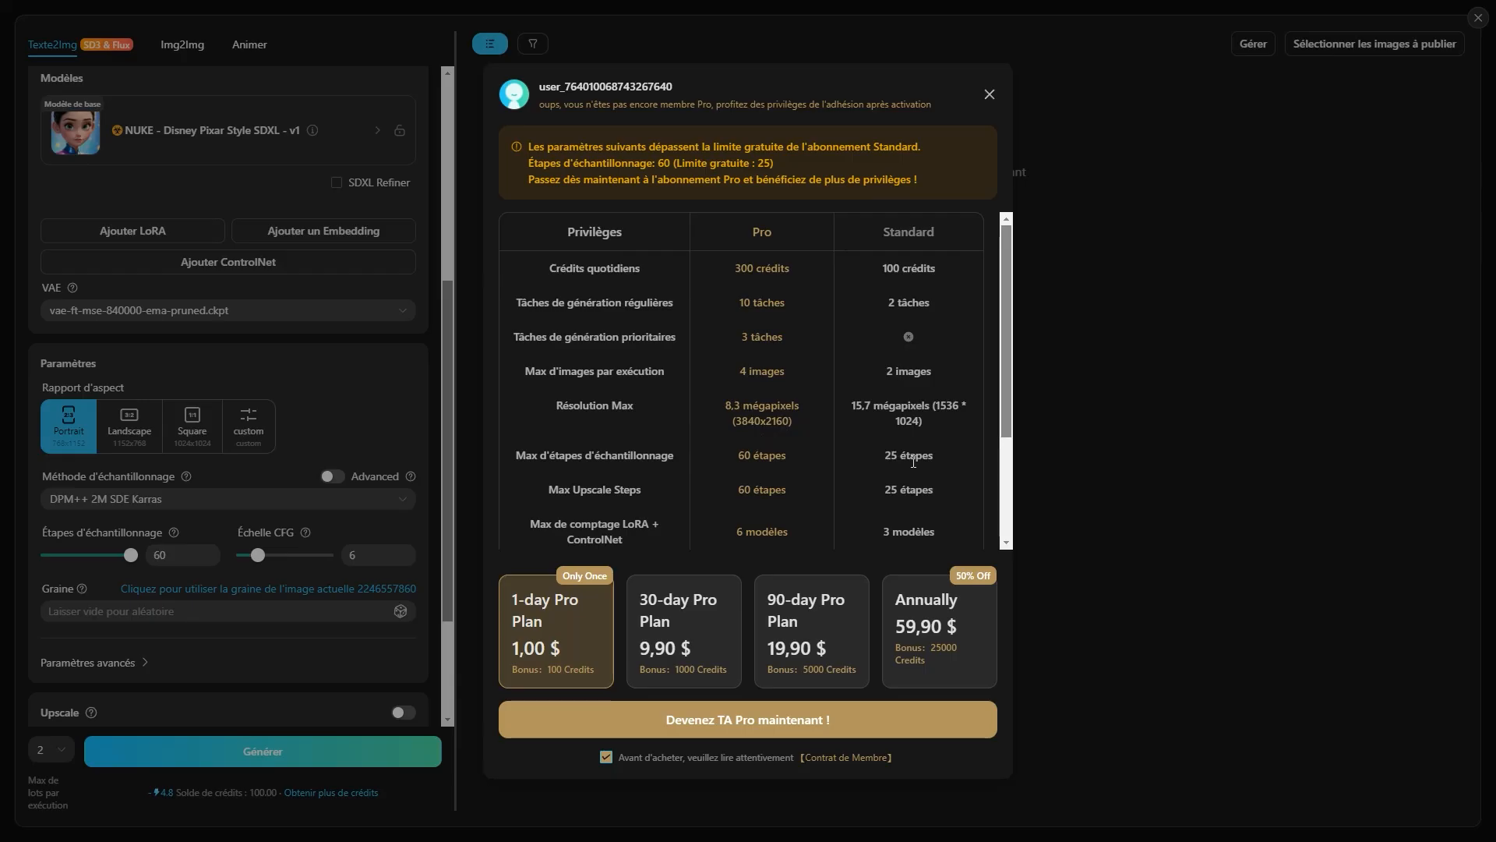
scroll(911, 460, "down", 2)
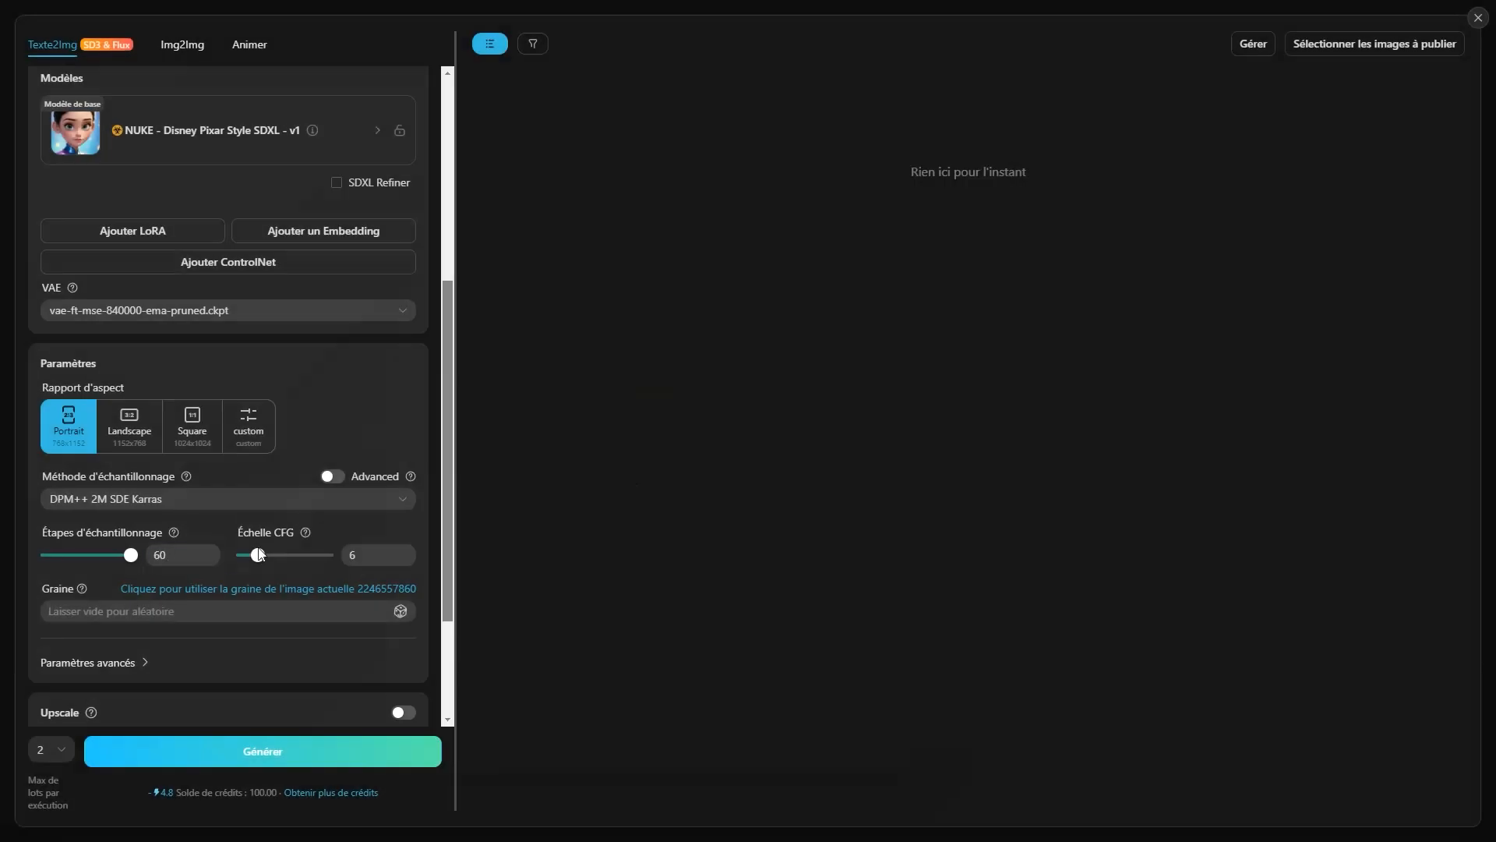
double_click(181, 552)
type("25")
scroll(433, 427, "down", 2)
left_click(137, 485)
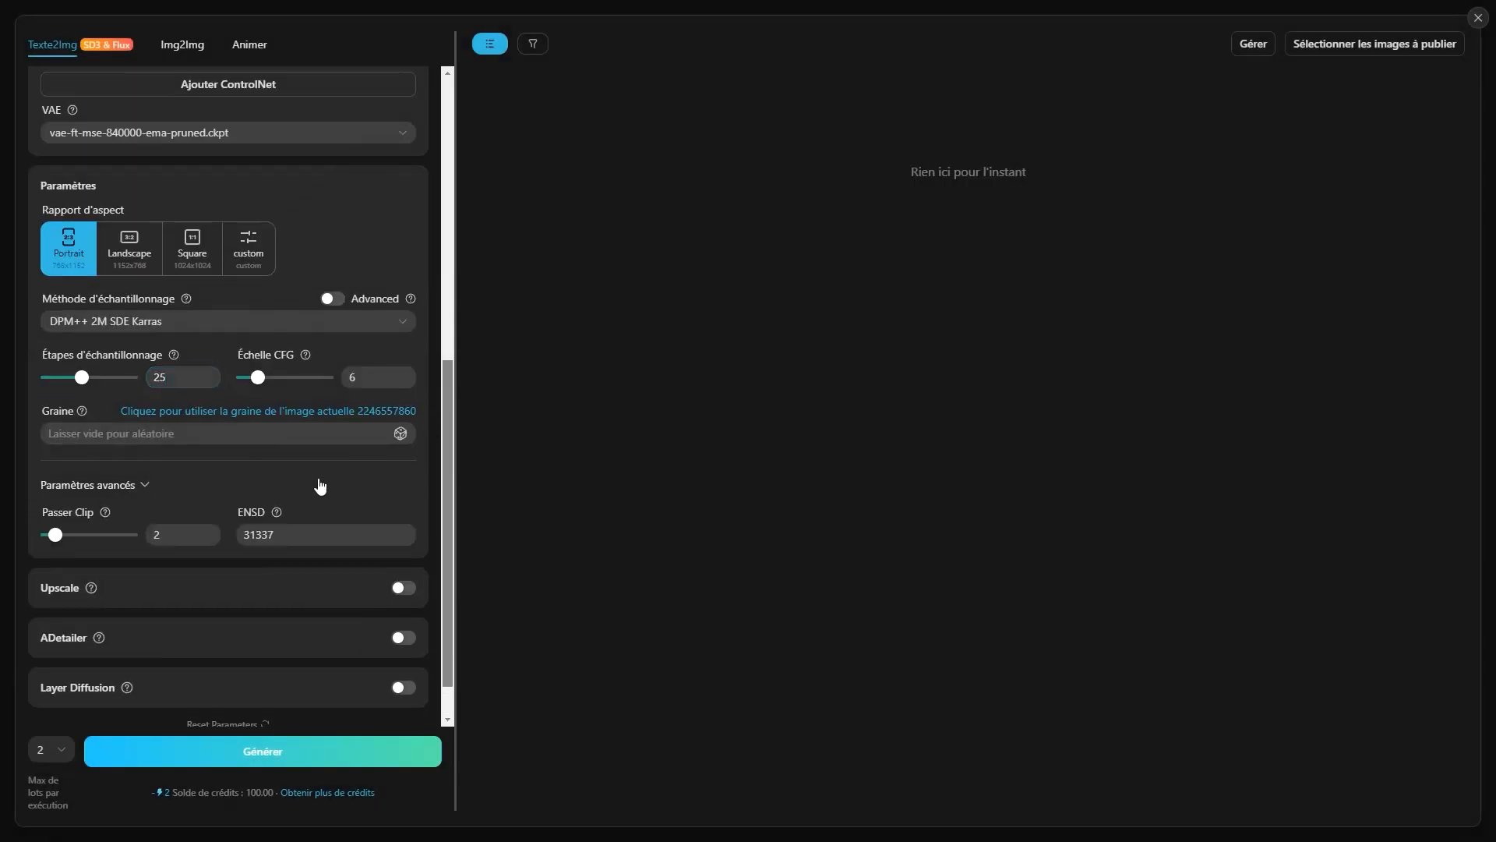
- Check what the Upscale option does and enable it for the generation
scroll(191, 537, "down", 1)
mouse_move(93, 534)
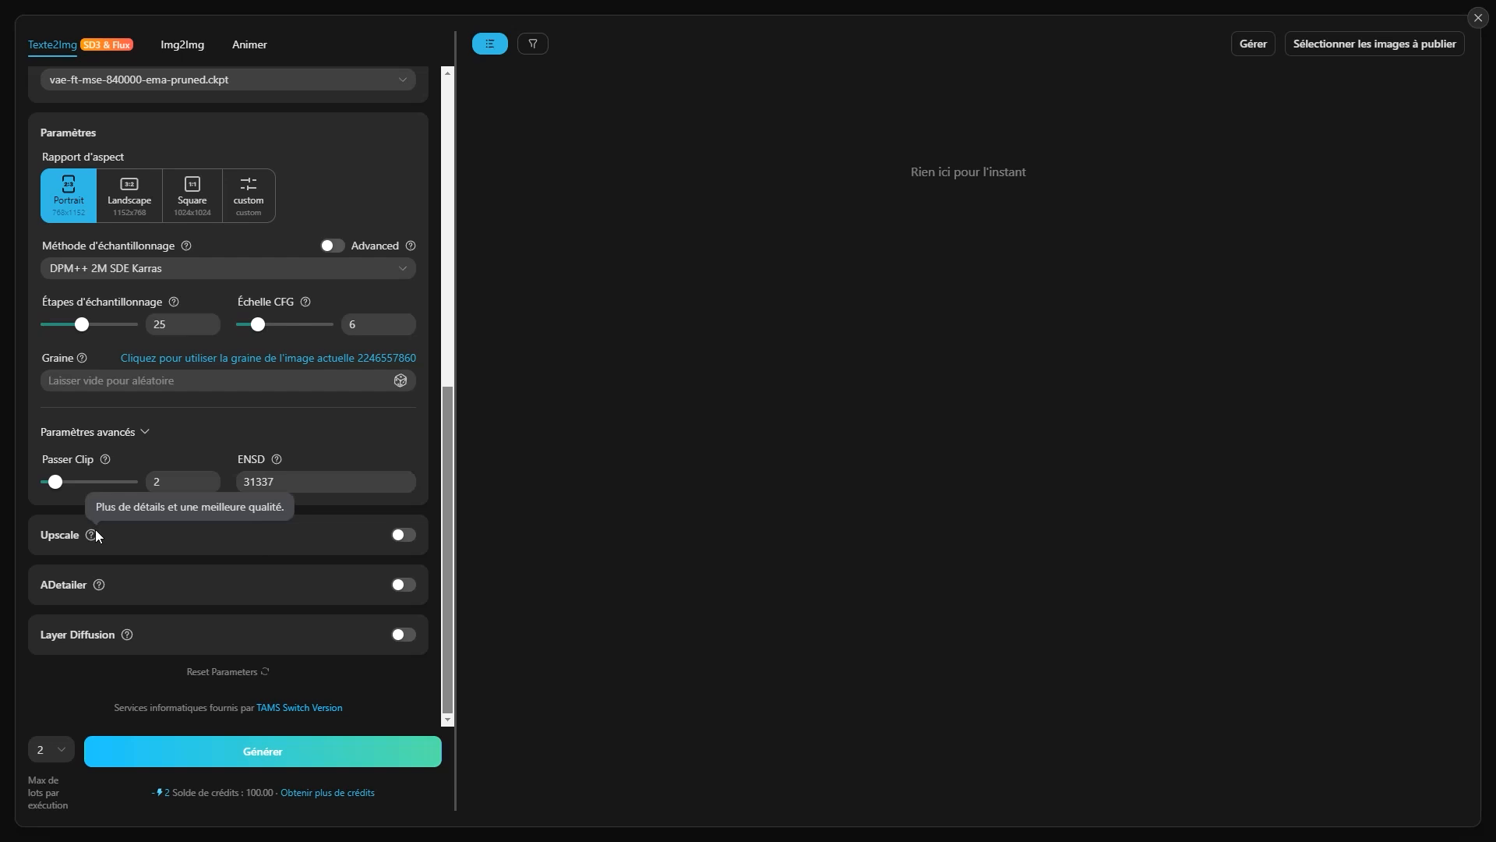
left_click(403, 535)
scroll(373, 568, "down", 2)
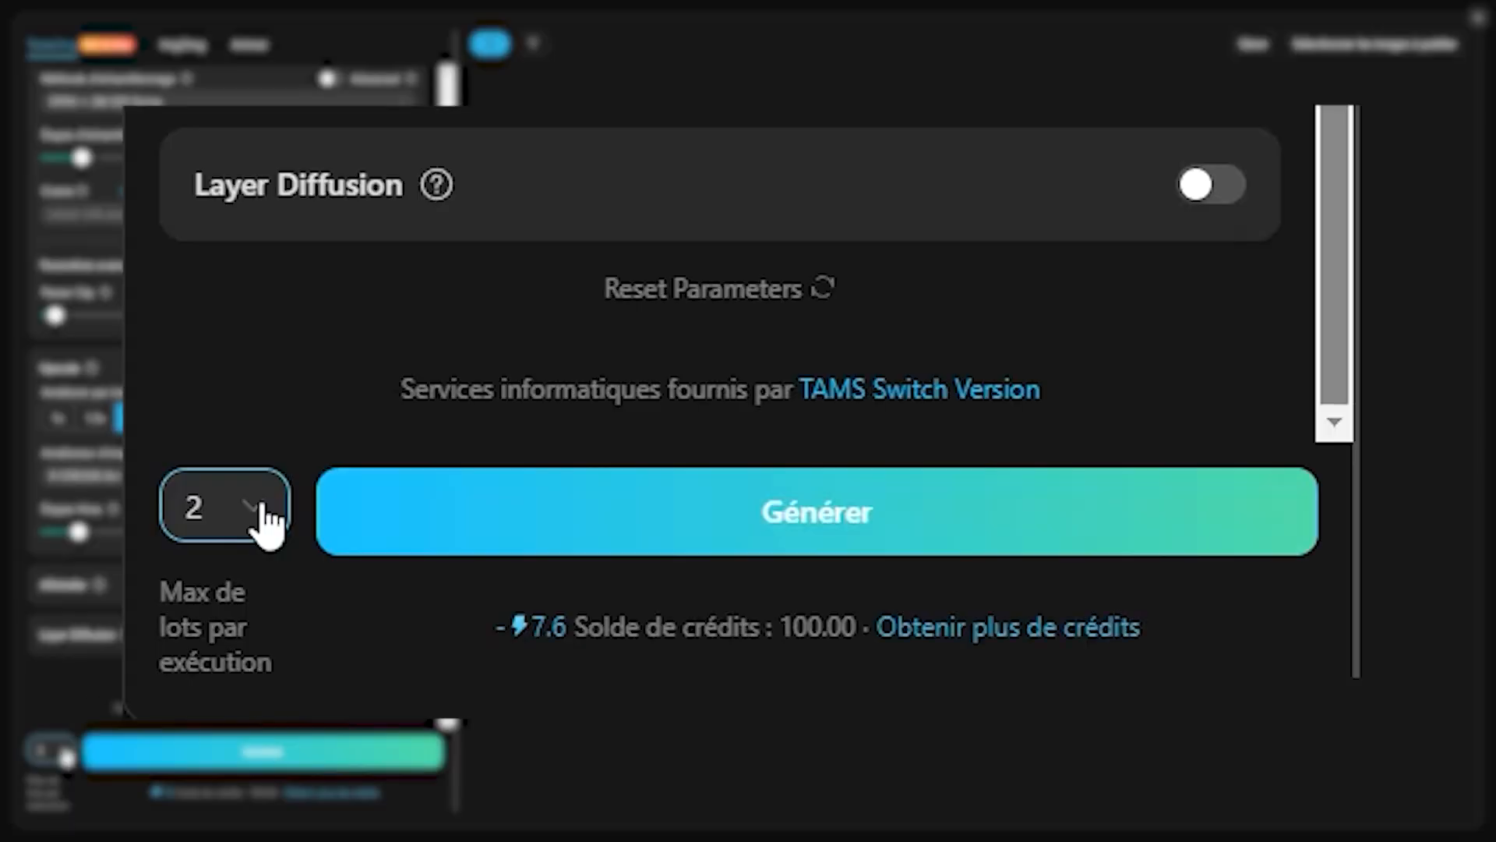
- Limit the run to 1 image and generate the teen girl picture
left_click(65, 753)
left_click(54, 672)
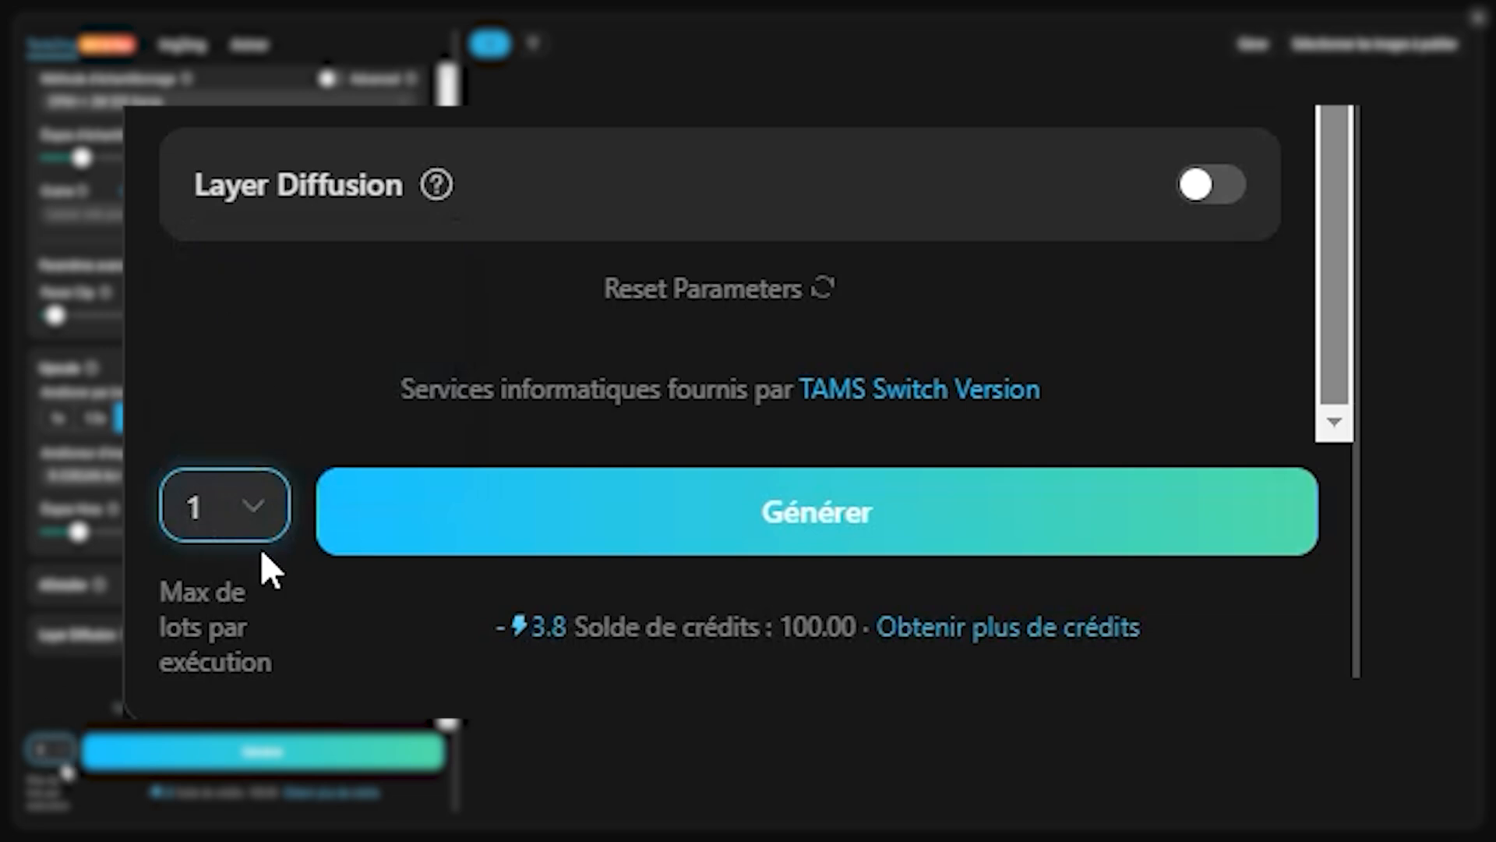
left_click(291, 755)
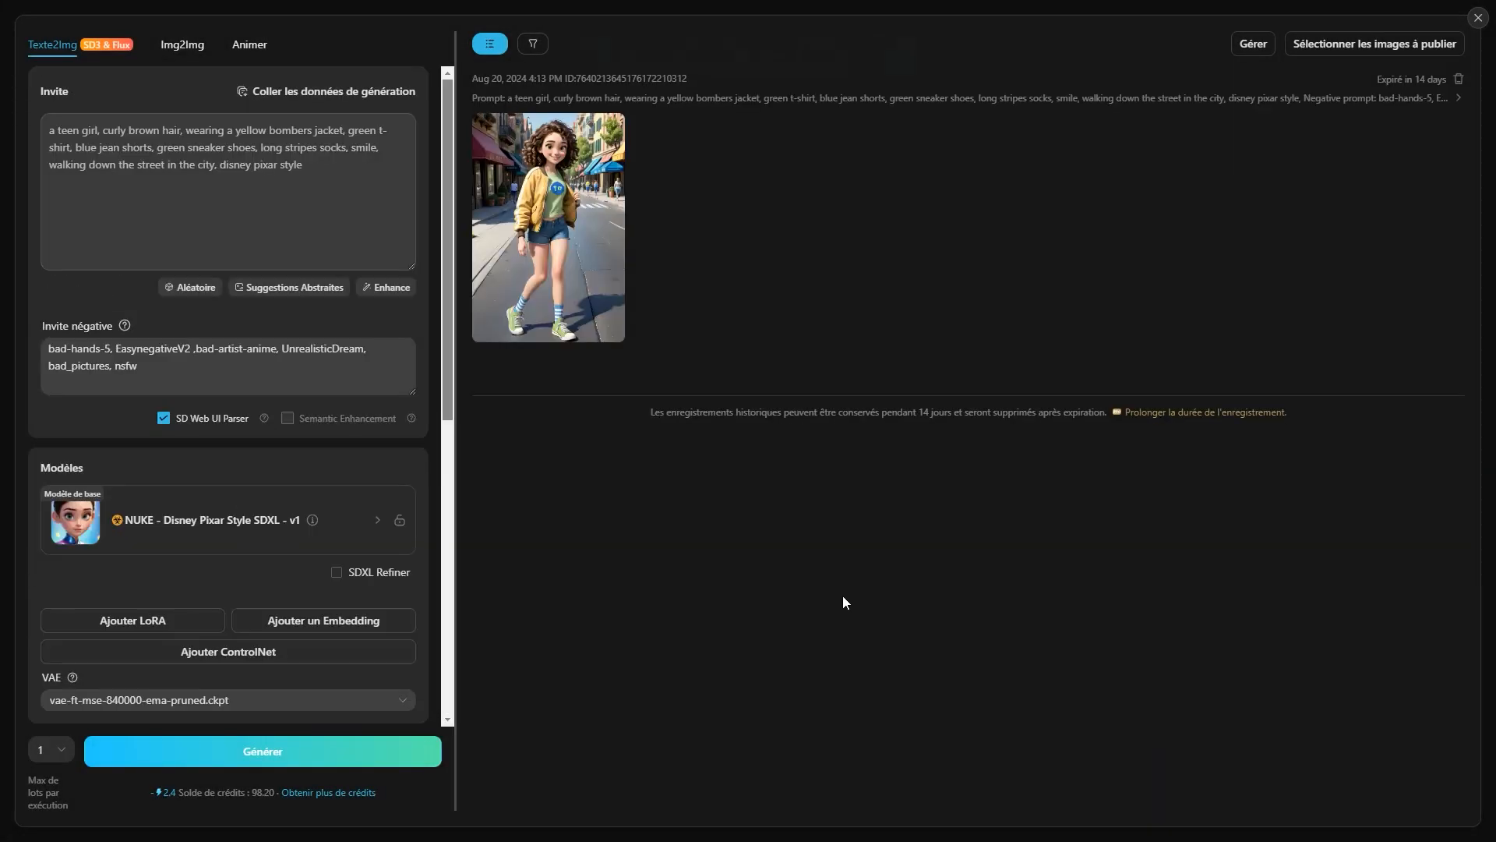
- View the generated image enlarged with its parameters, and look at the Img2Img and Animer modes
left_click(567, 245)
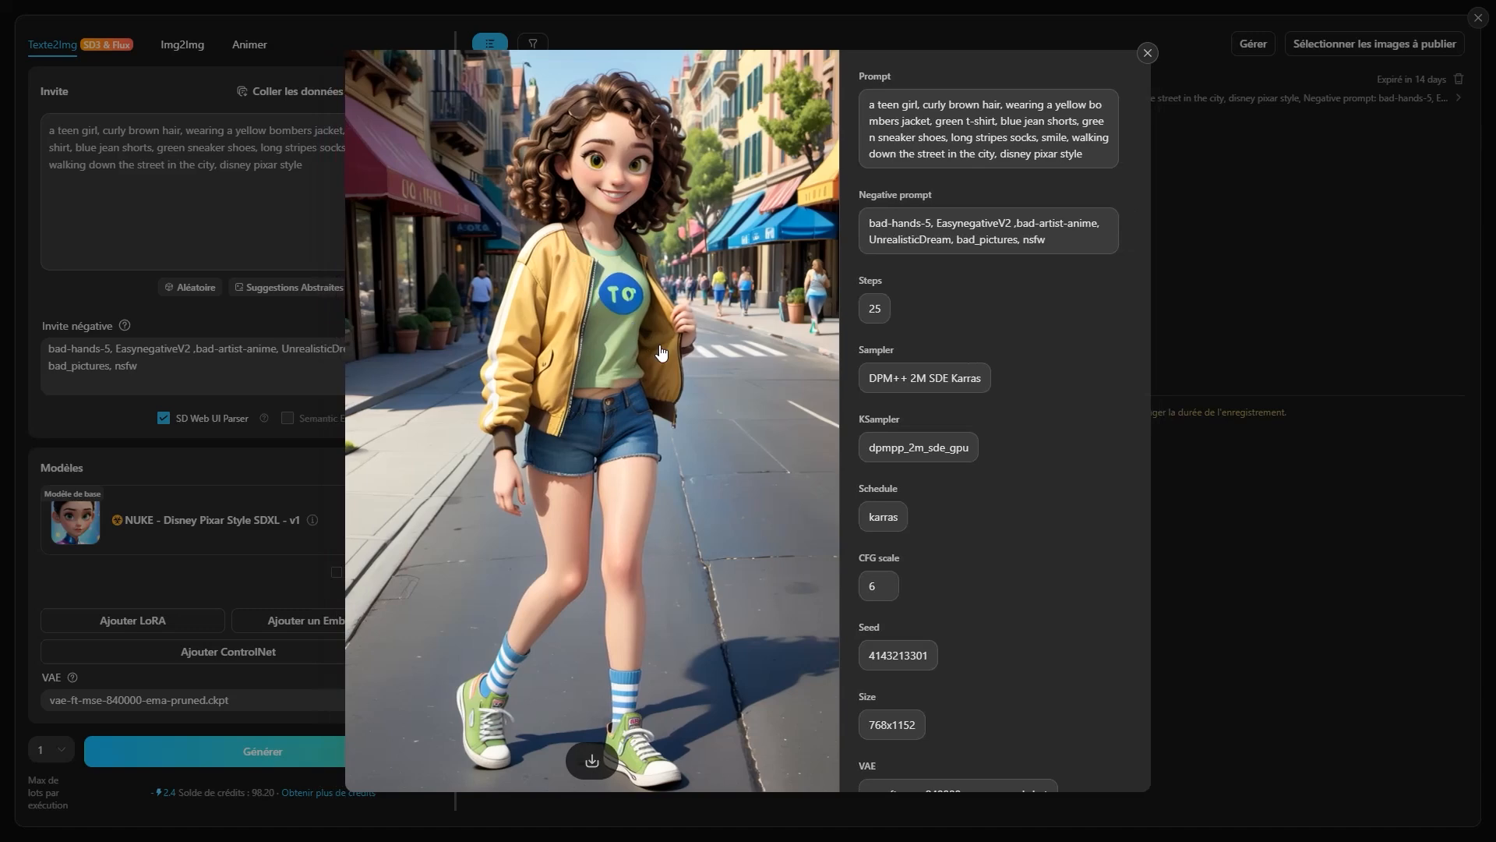
left_click(1147, 53)
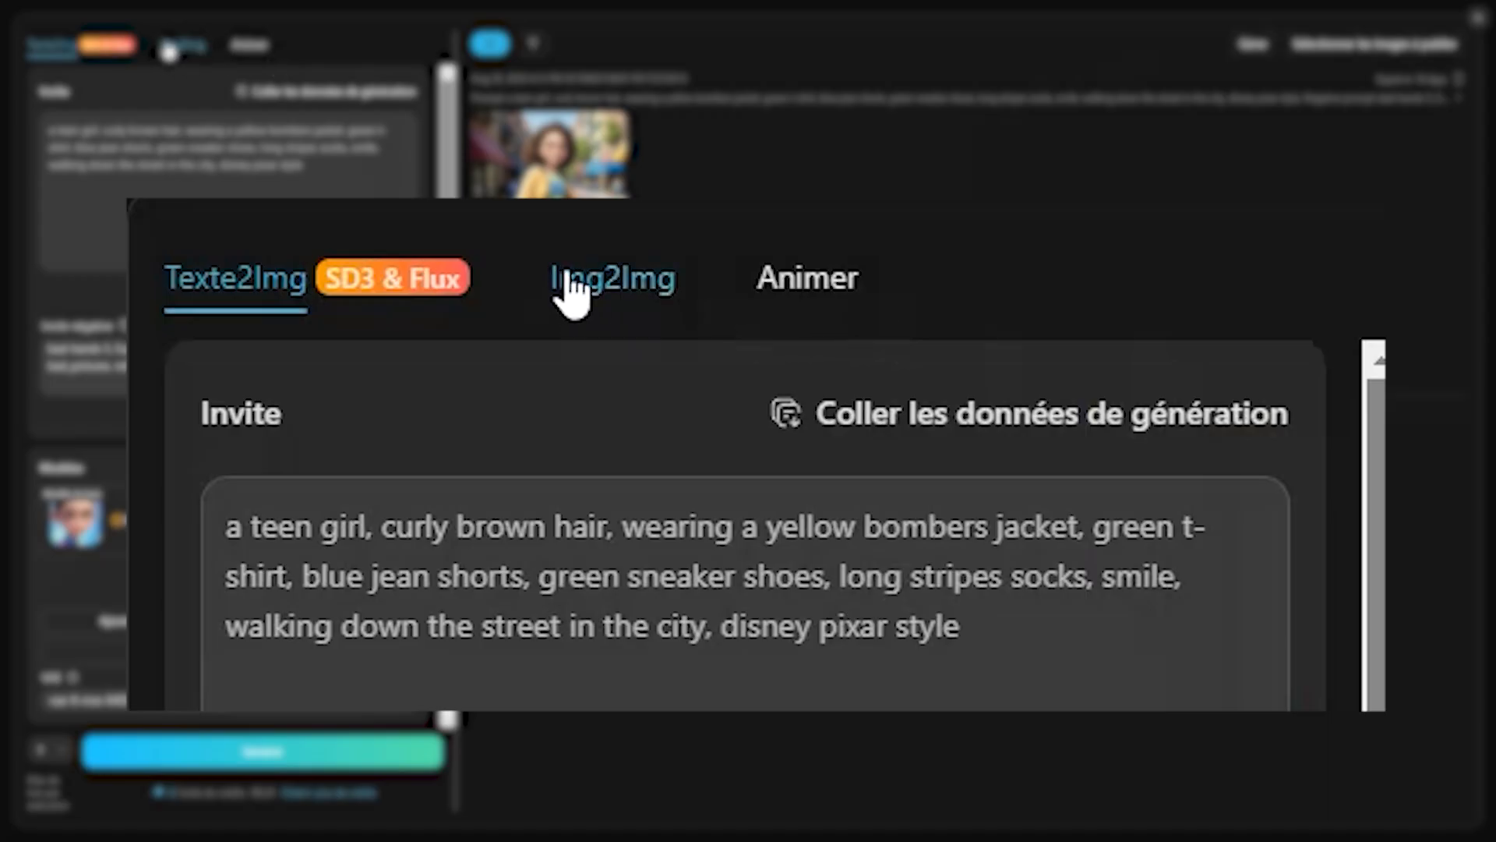
left_click(169, 47)
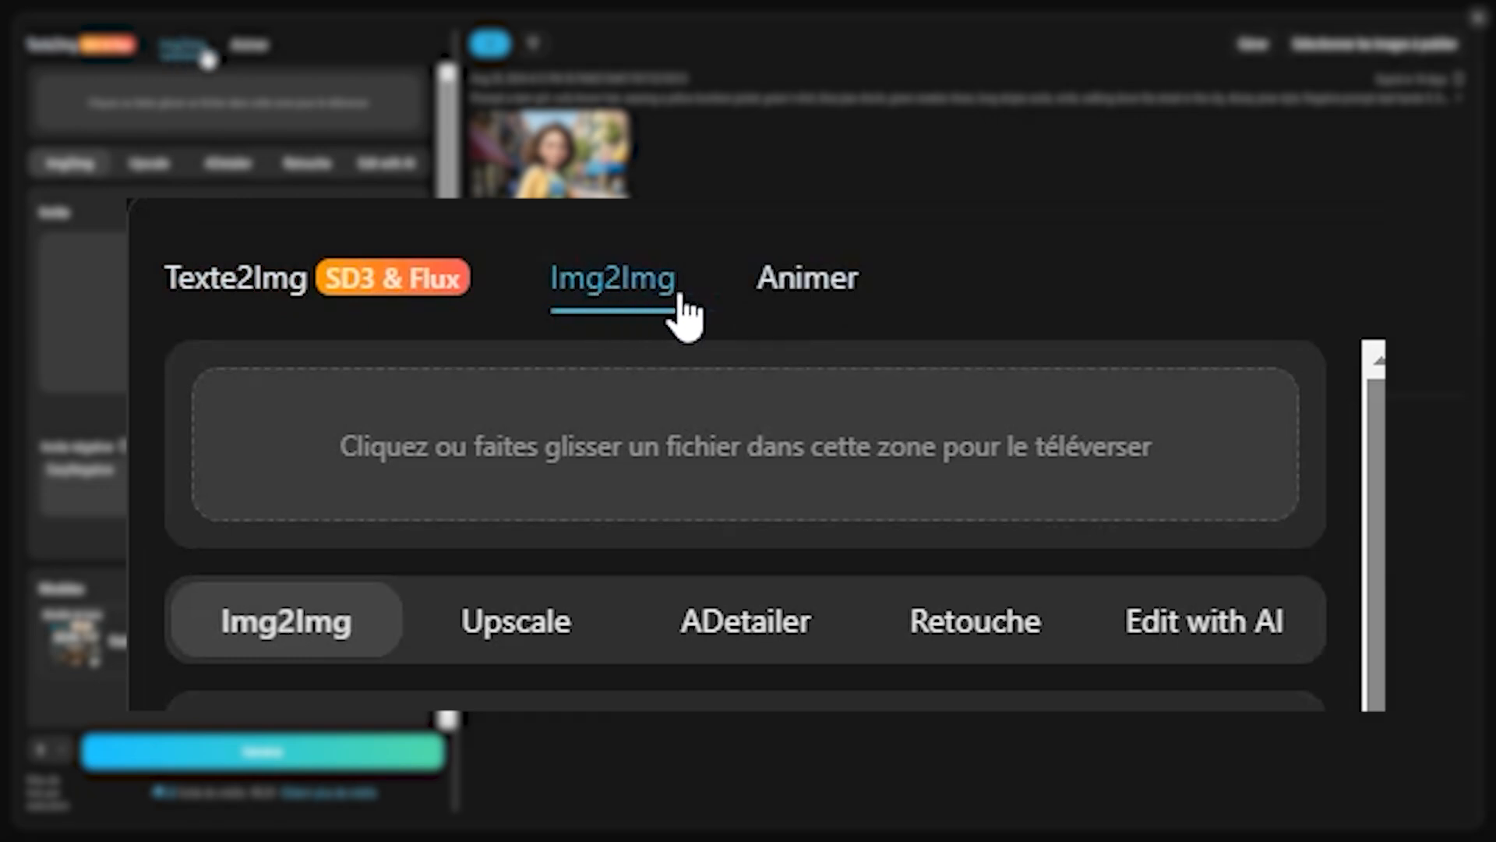
left_click(246, 50)
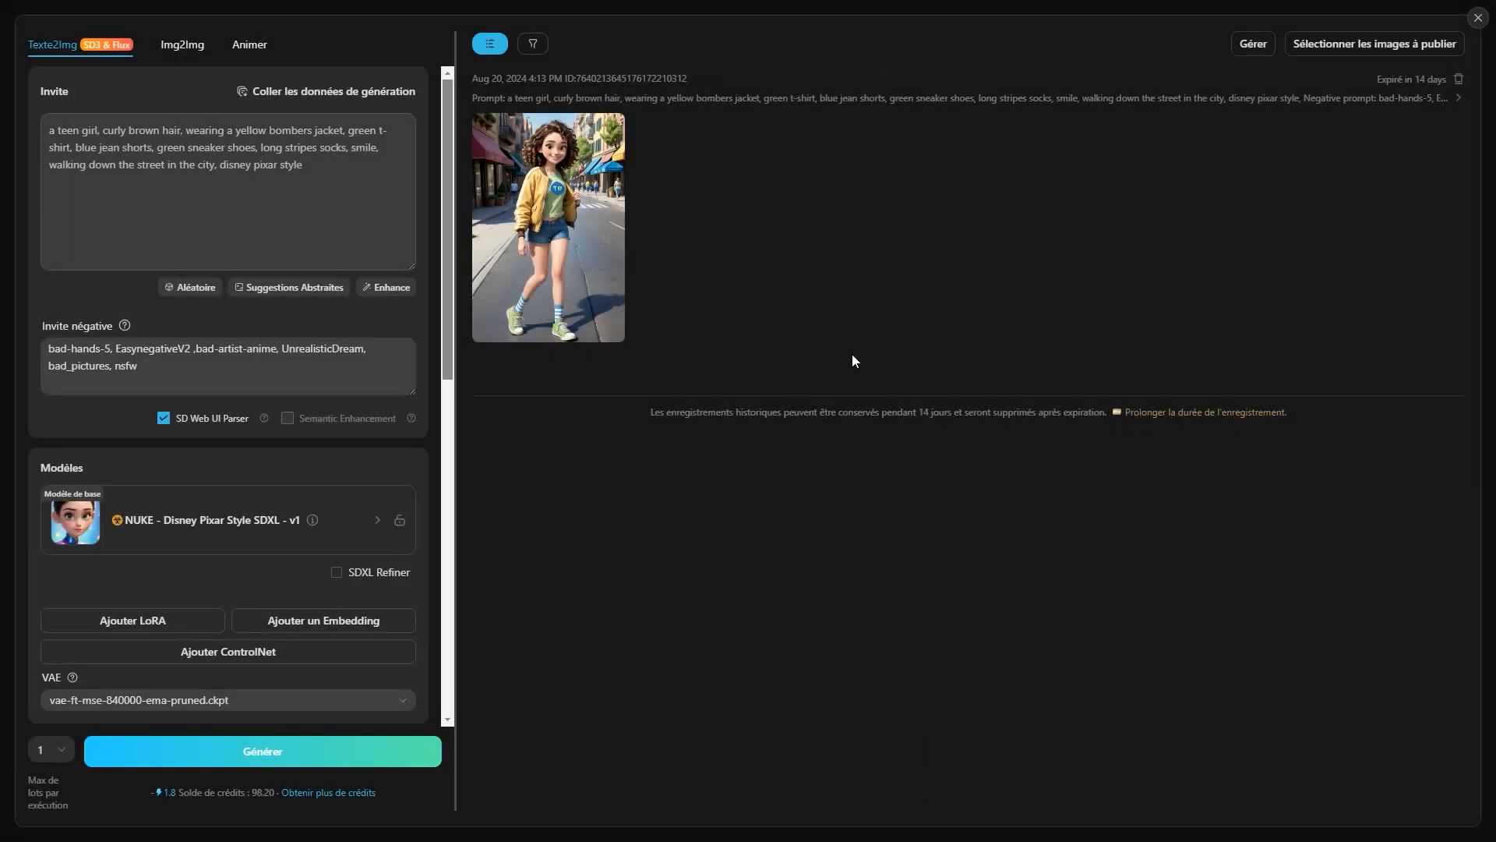
- Rewrite the prompt with the same girl and outfit description but eating pizza, disney pixar style, and review the generated image
mouse_move(547, 168)
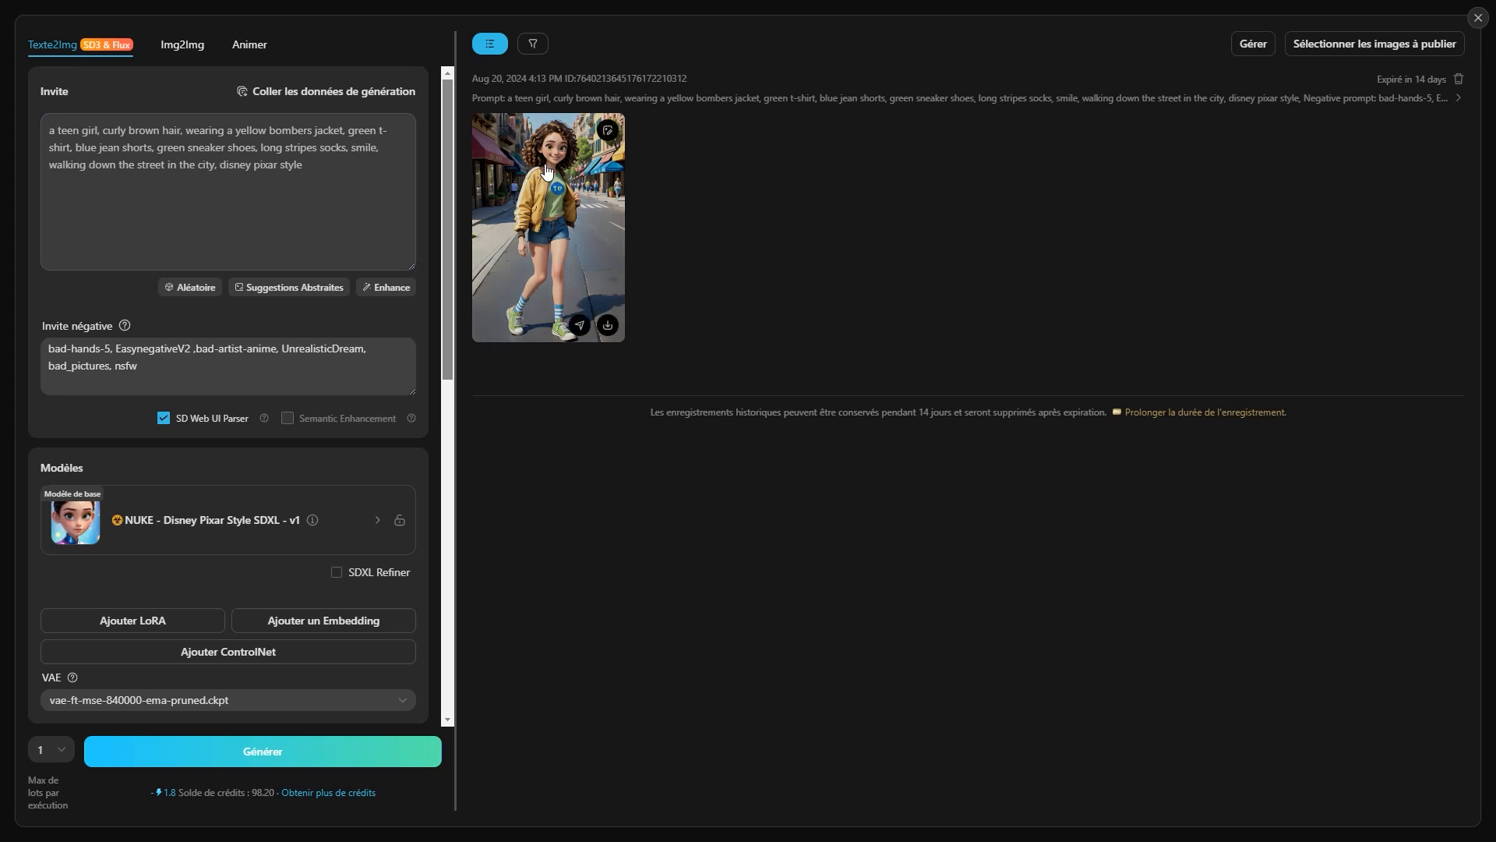
triple_click(347, 177)
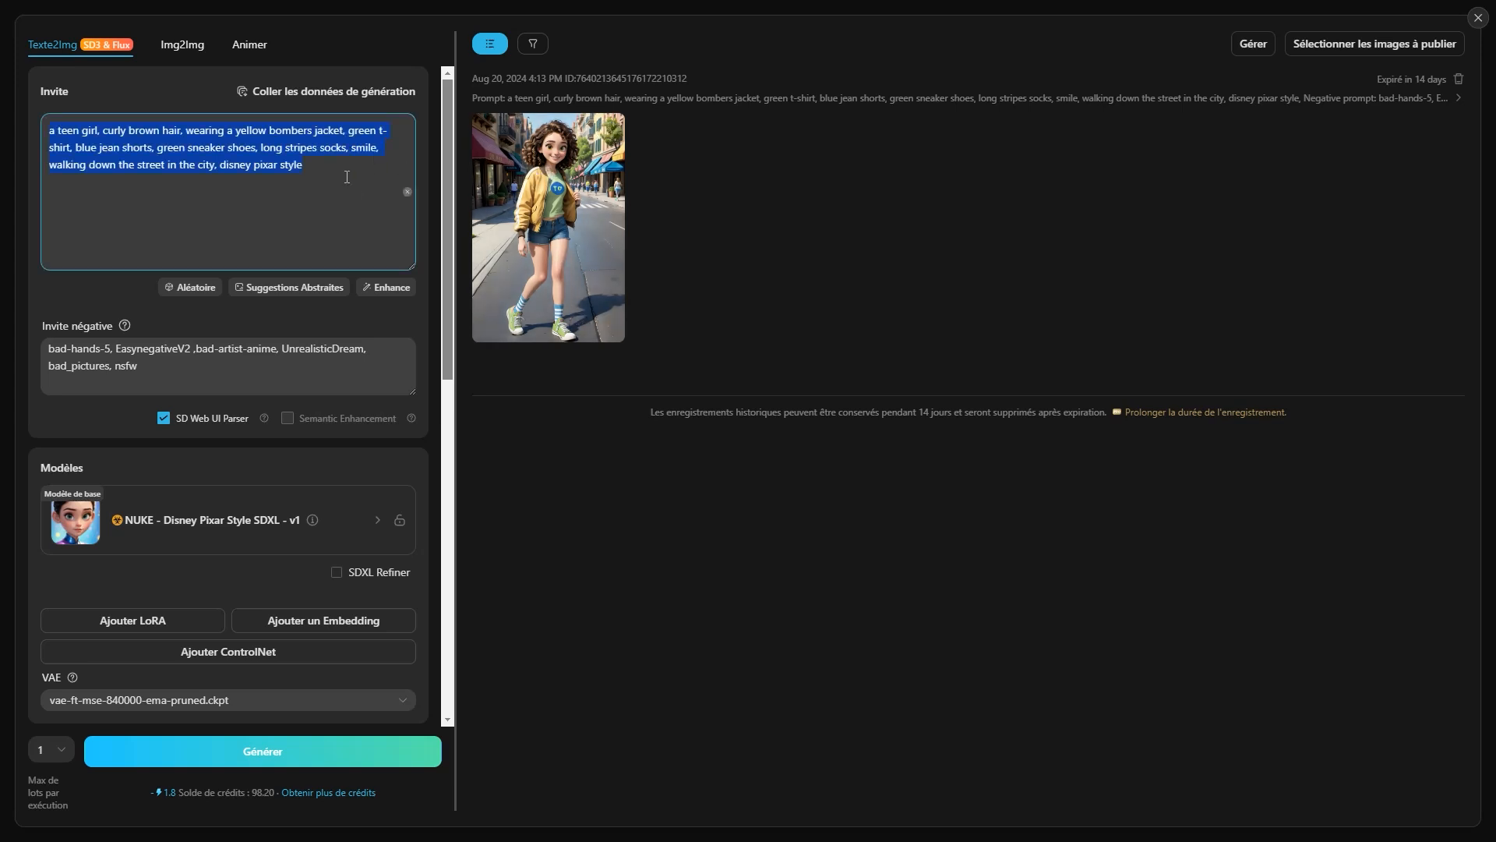
key("BackSpace")
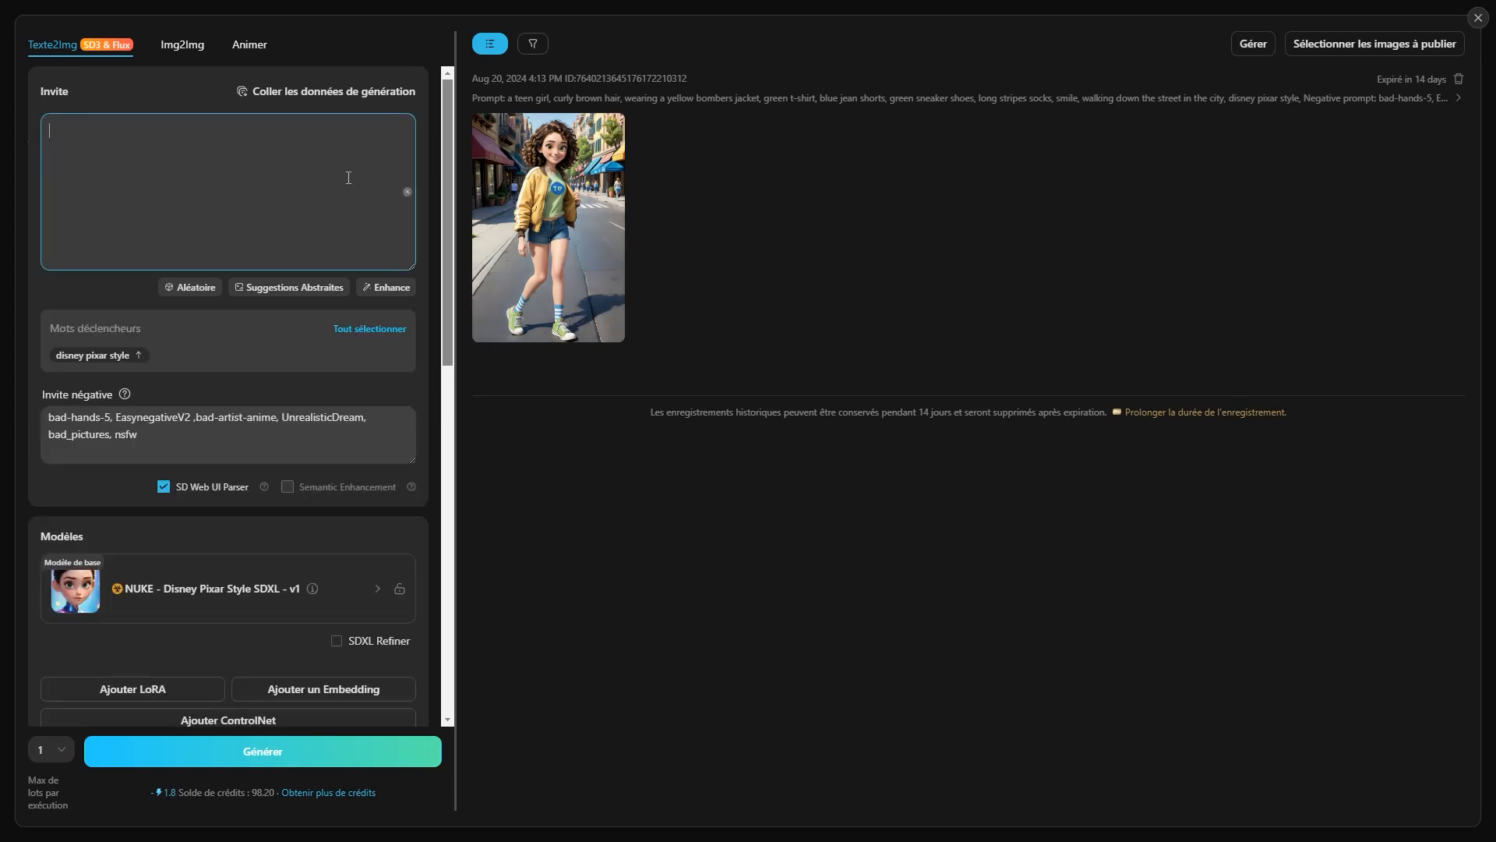
type("a teen girl, curly brown hair, wearing a yellow bombers jacket, green t-shirt, blue jean shorts, green sneaker shoes, long stripes socks, drinking a cup of soda, disney pixar style")
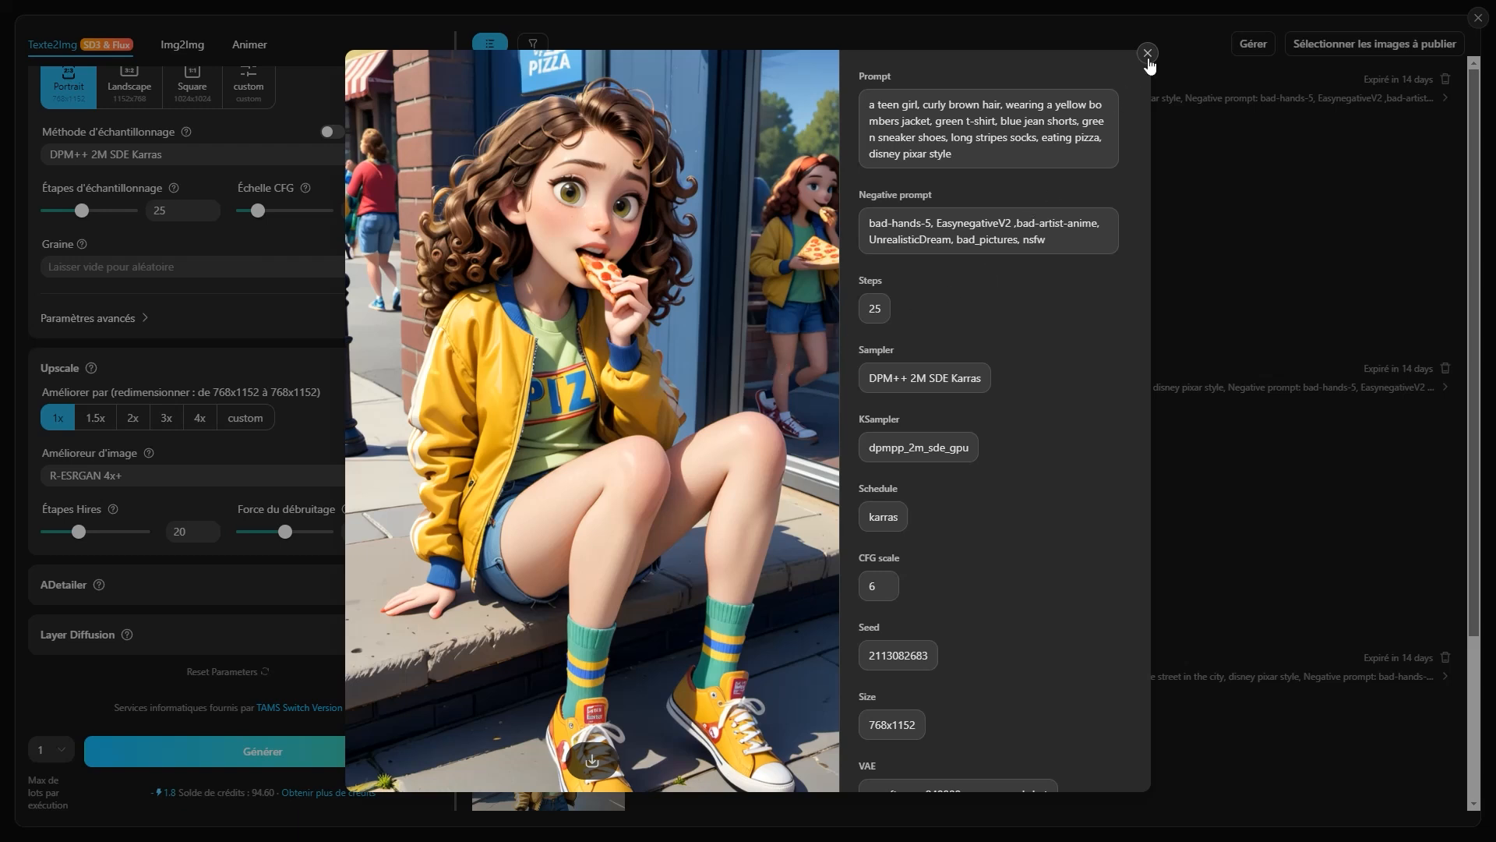
left_click(1148, 53)
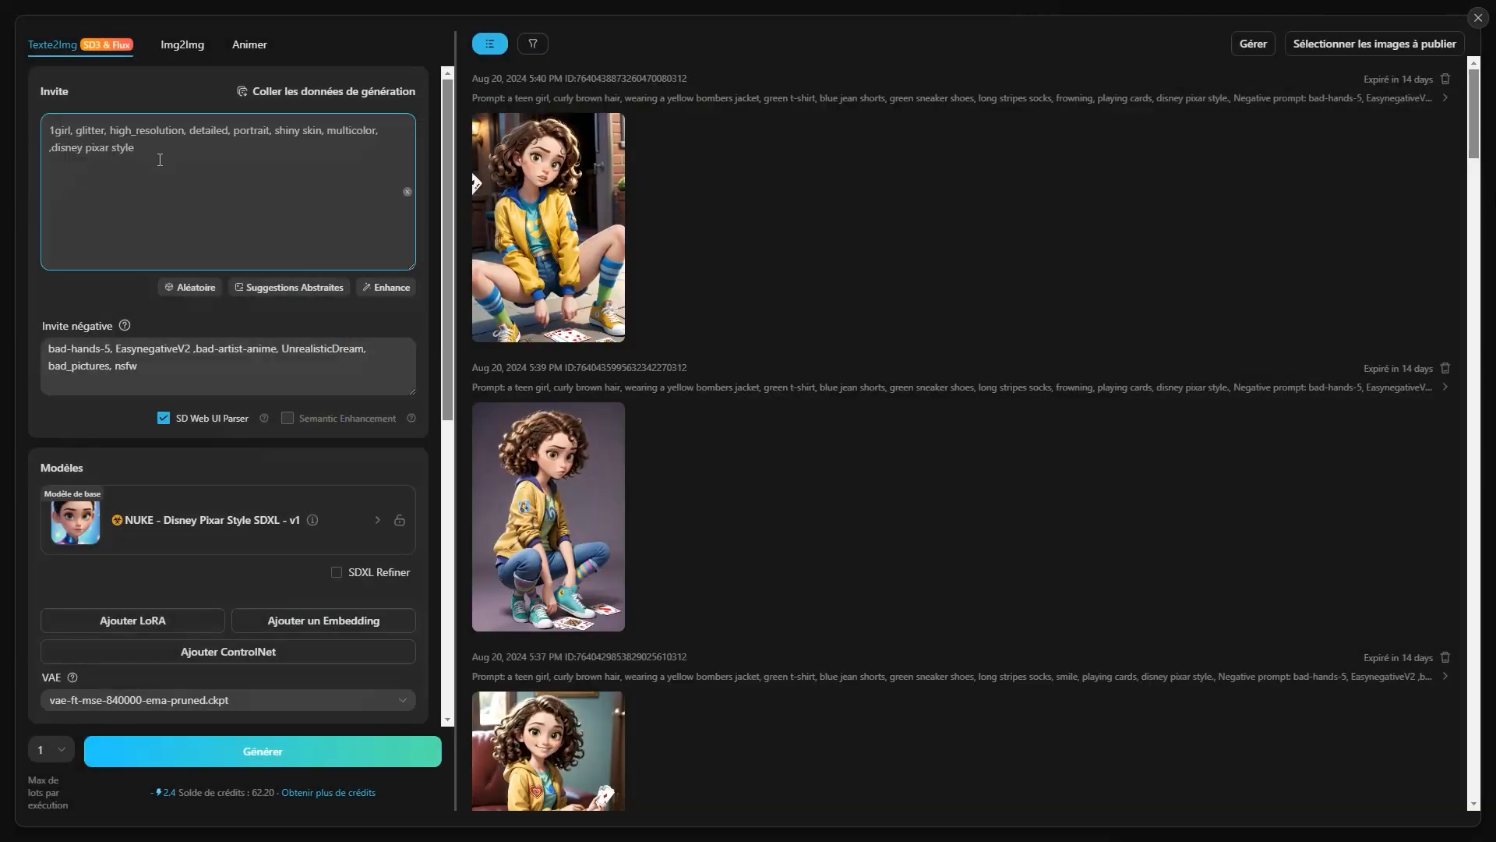
- Replace the prompt with a French description of the smiling teen walking in the city, style Disney Pixar, and generate from its English translation
key("ctrl+a")
key("BackSpace")
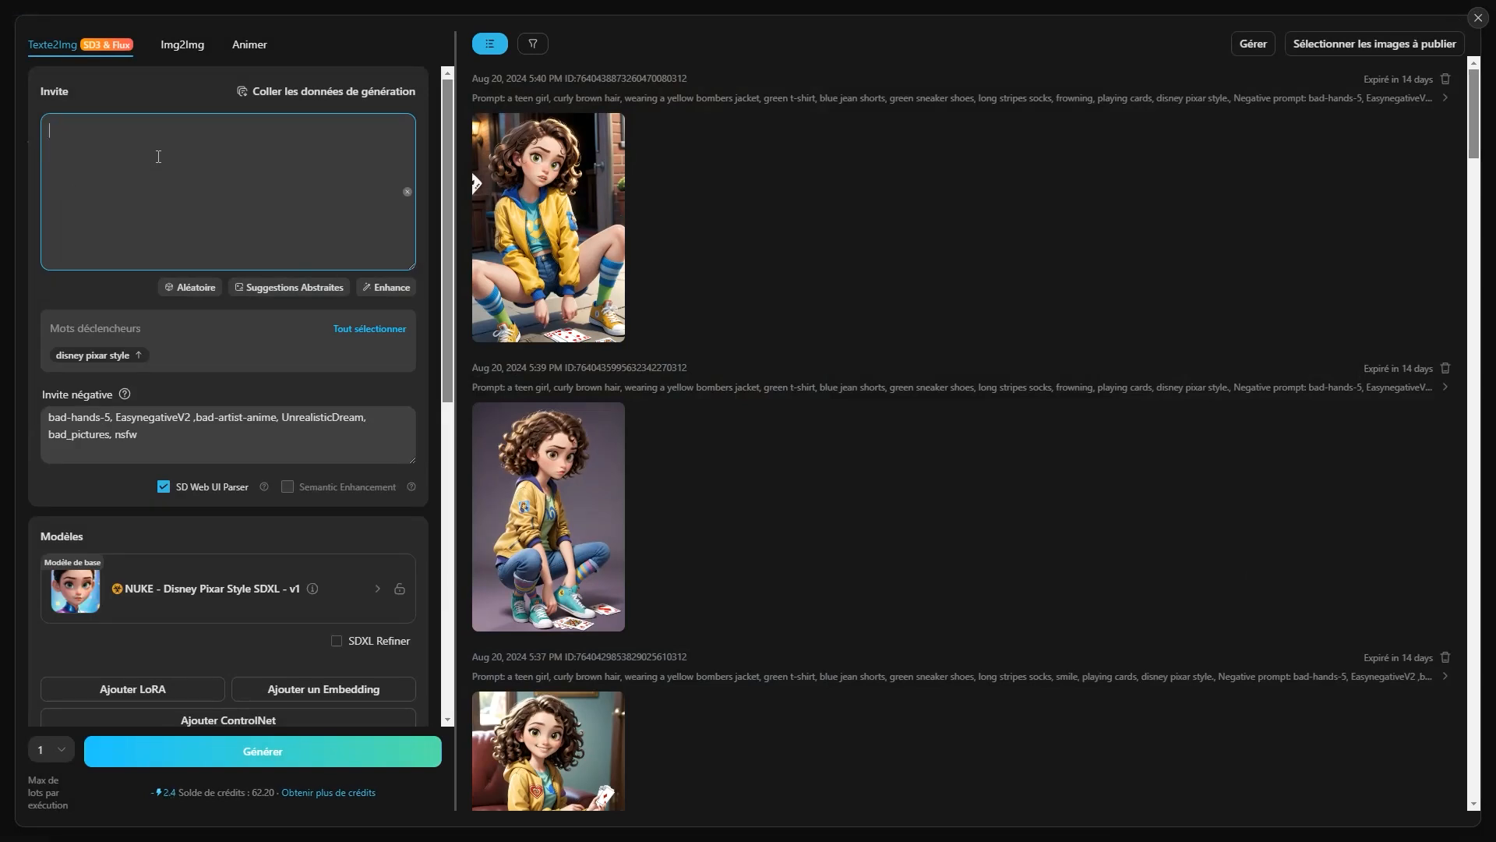
type("une adolescente, cheveux bruns bouclés, portant un blouson aviateur jaune, un t-shirt vert, un short en jean bleu, des baskets vertes, des chaussettes à longues rayures, sourire, marchant dans la rue en ville, style Disney Pixar")
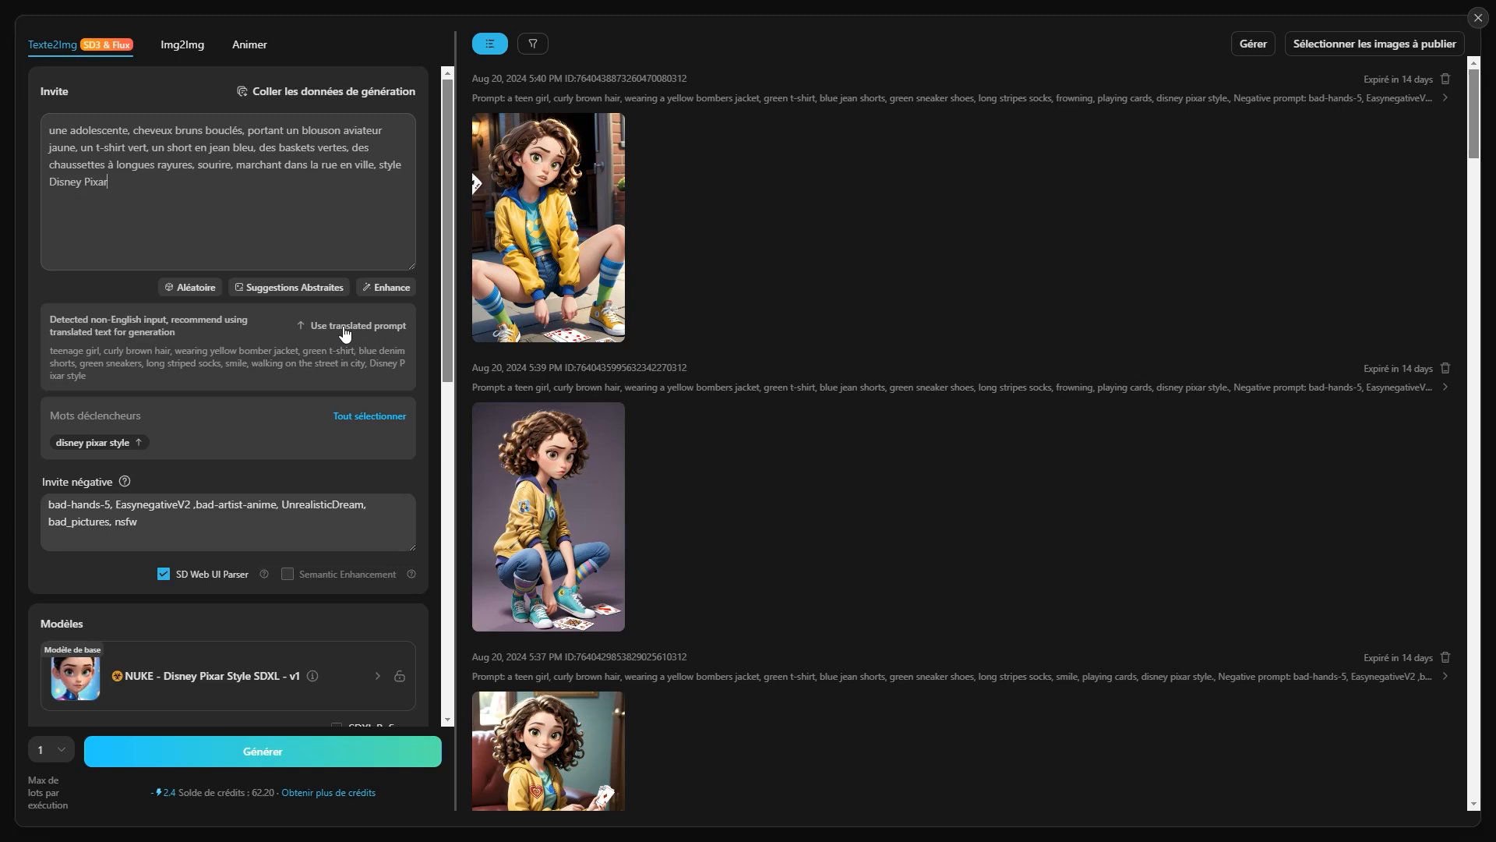
left_click(346, 328)
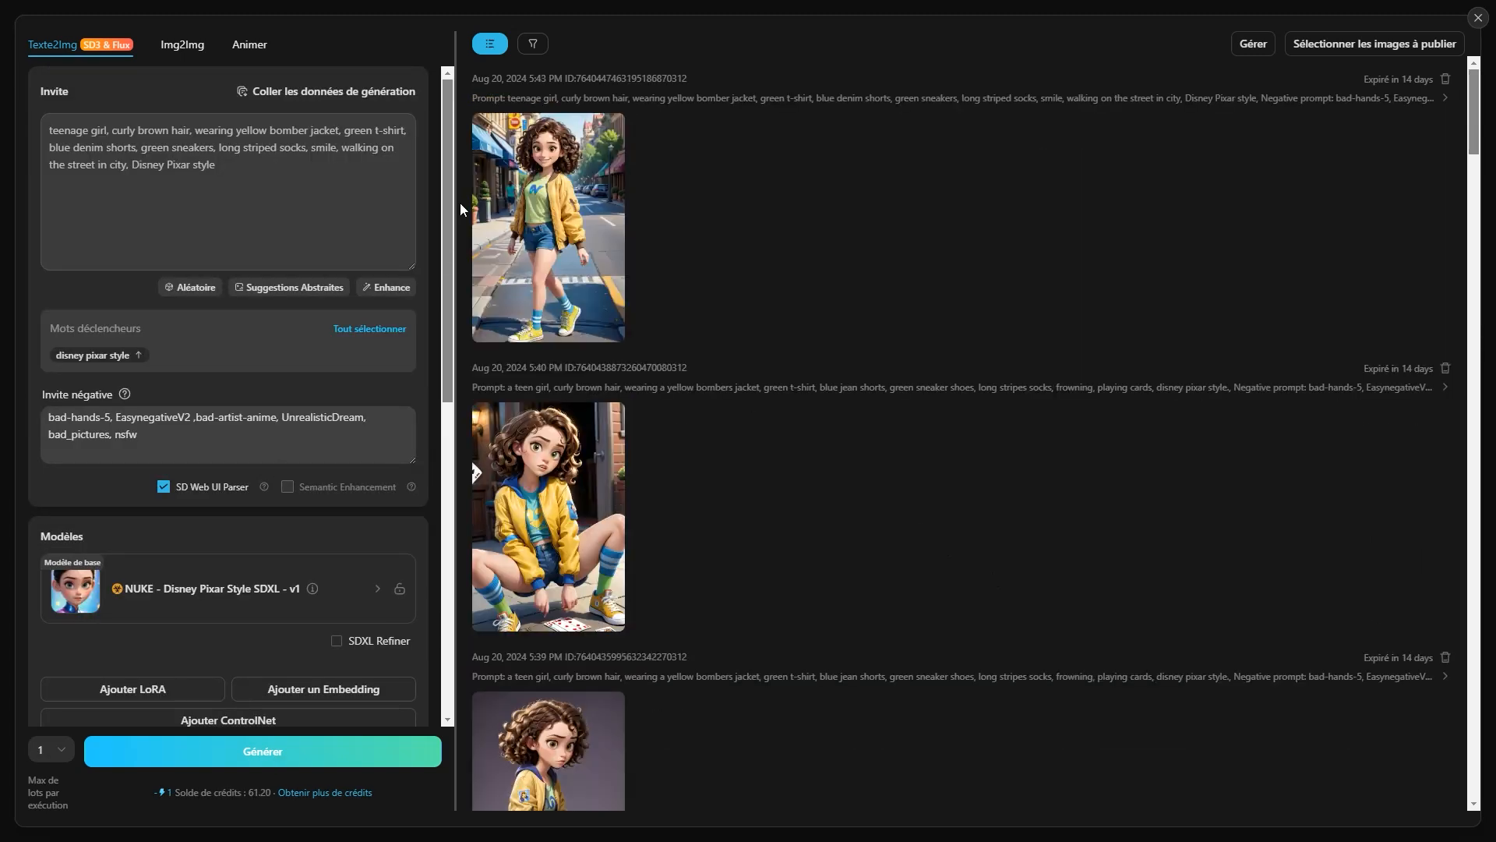
left_click(487, 201)
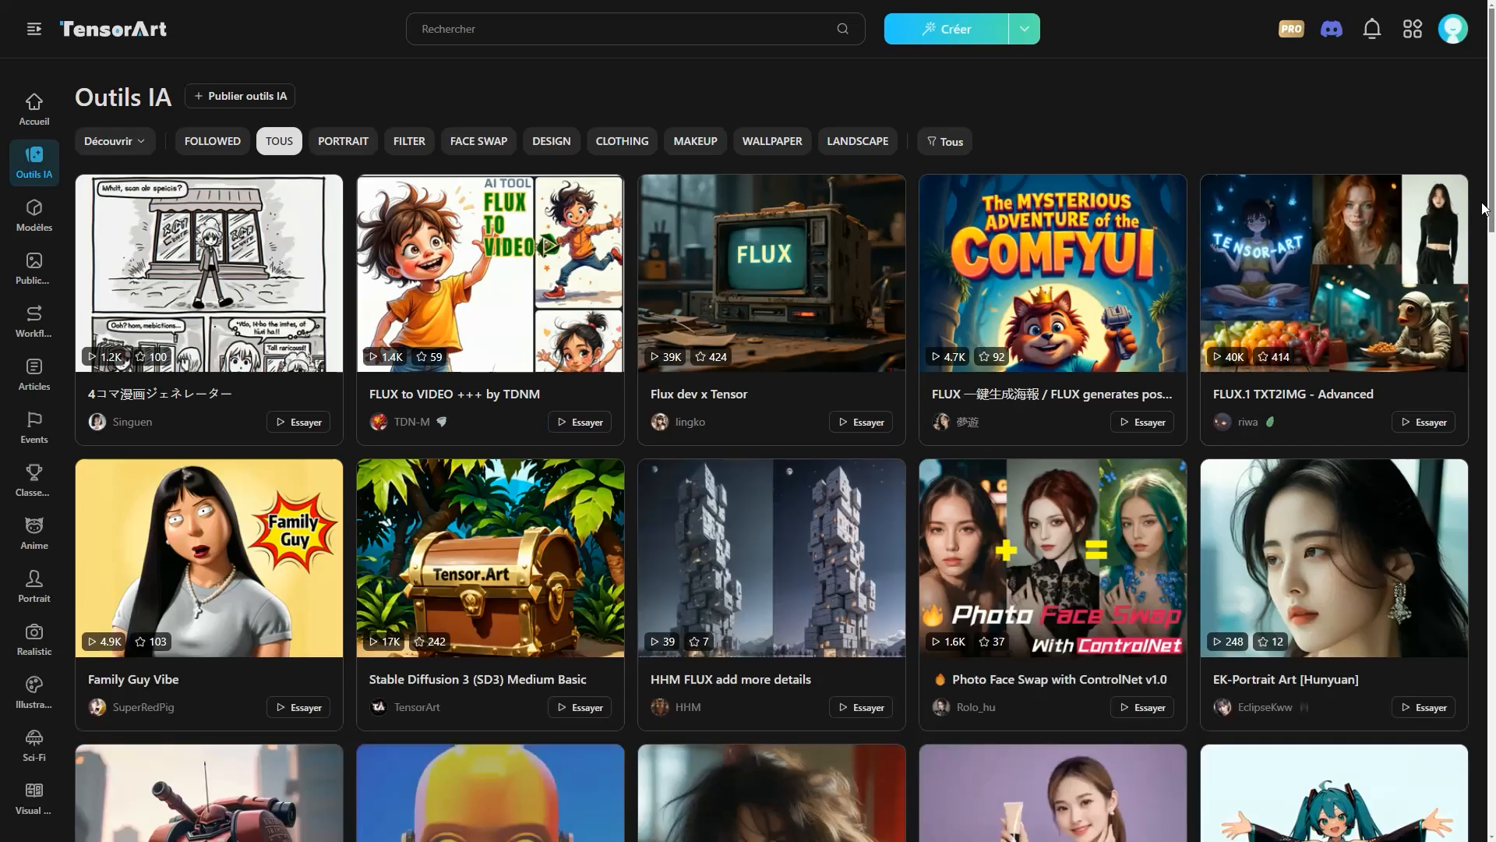
- Browse the Outils IA gallery to examine the available community AI tools
scroll(1483, 209, "down", 5)
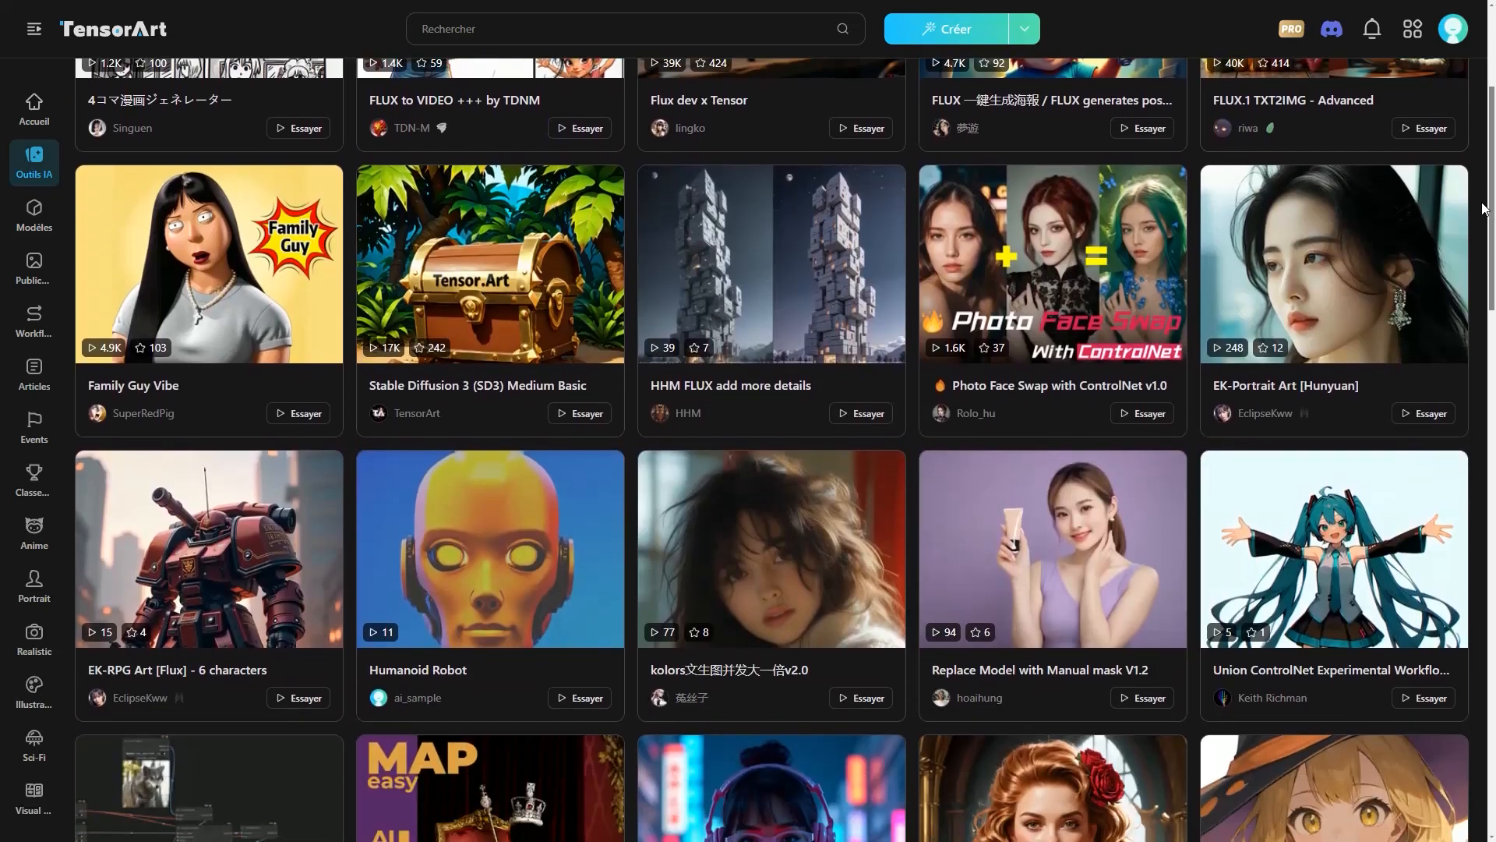
scroll(1483, 208, "down", 3)
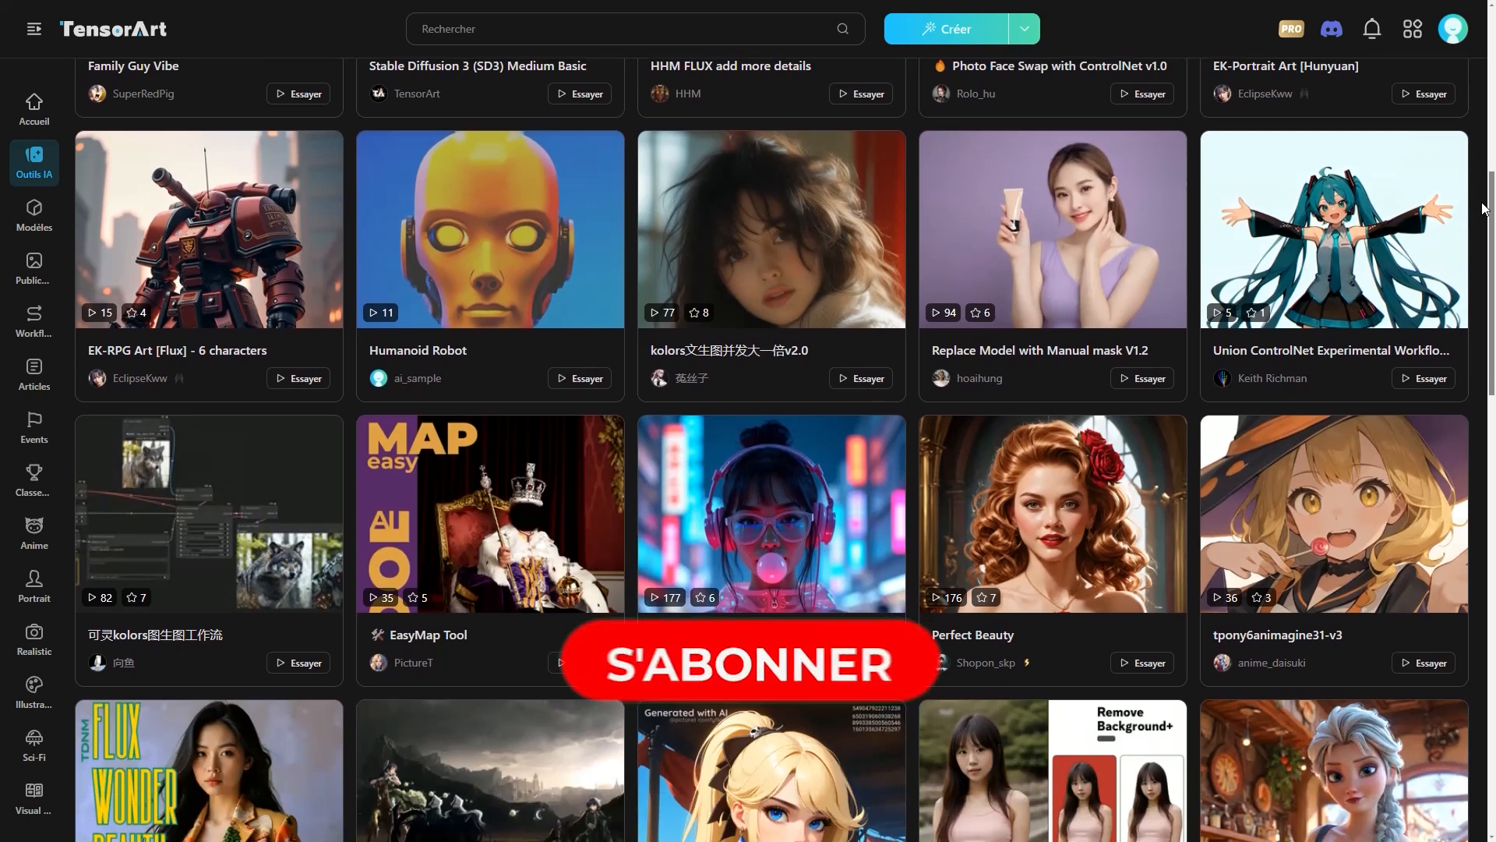
scroll(1484, 209, "down", 3)
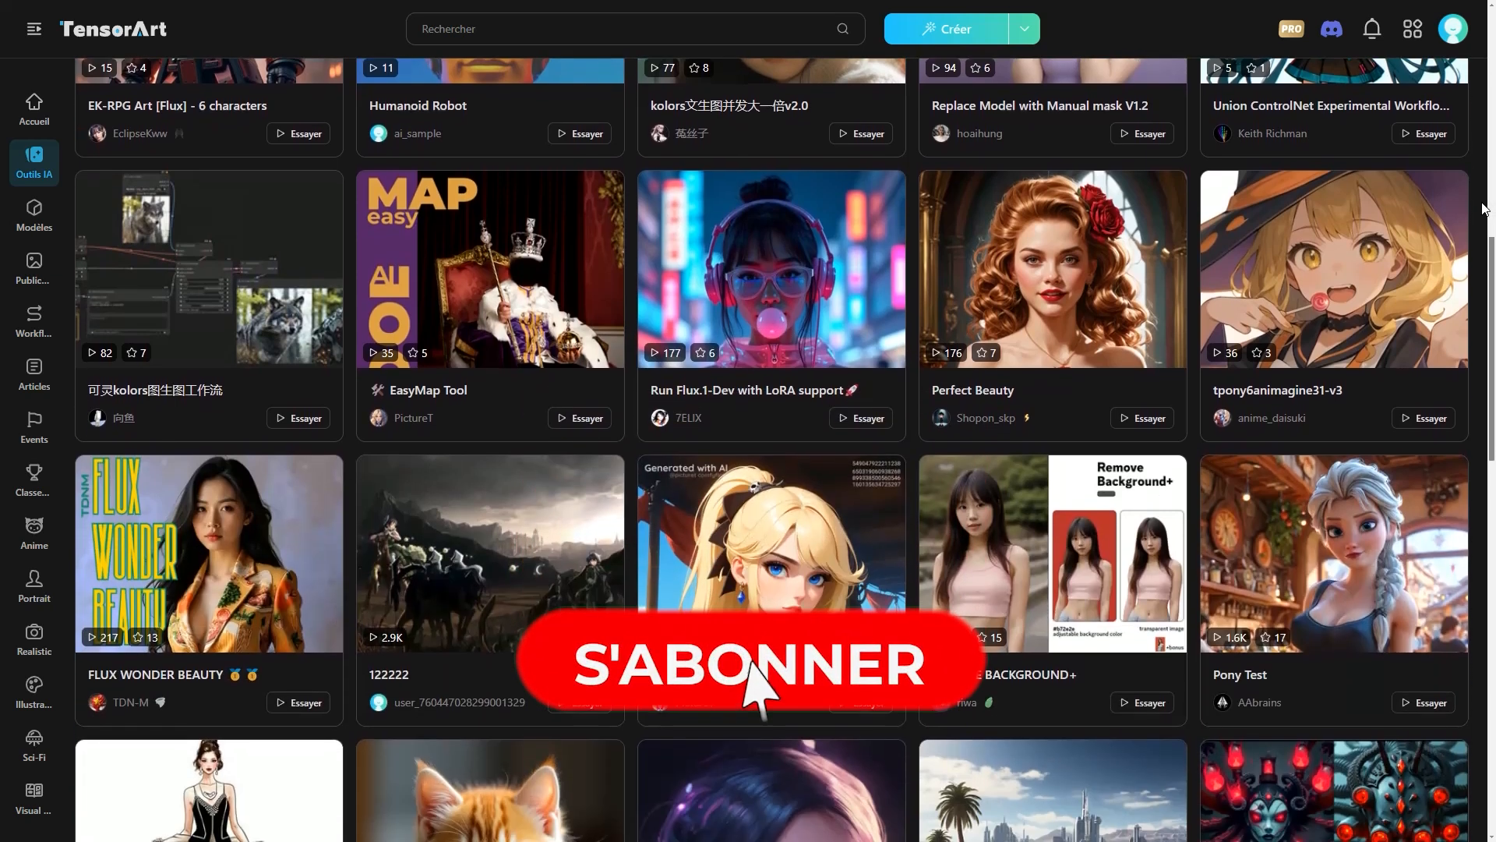
scroll(1483, 209, "down", 4)
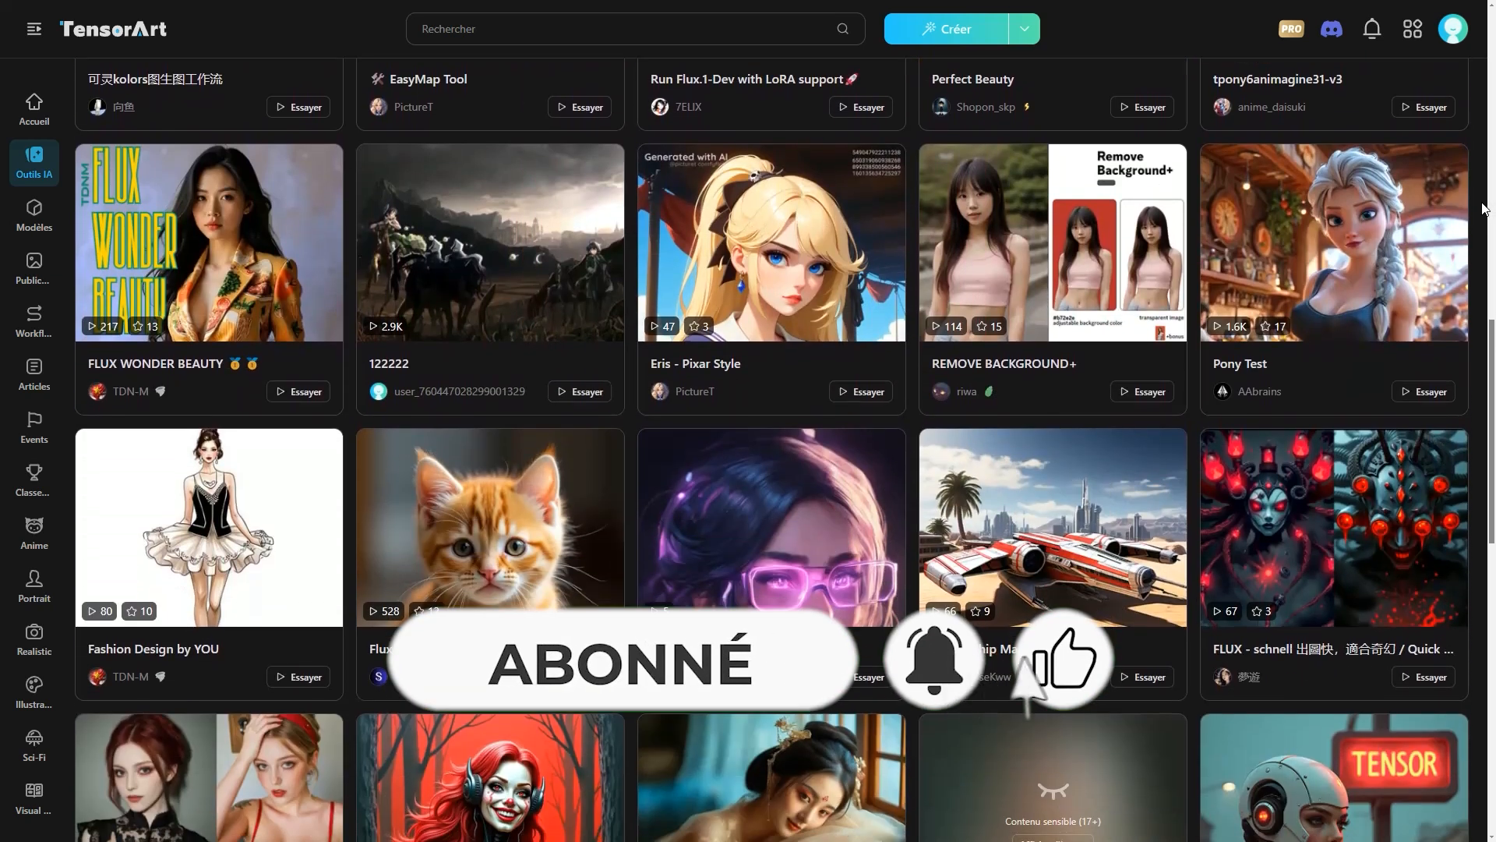
scroll(1484, 209, "down", 4)
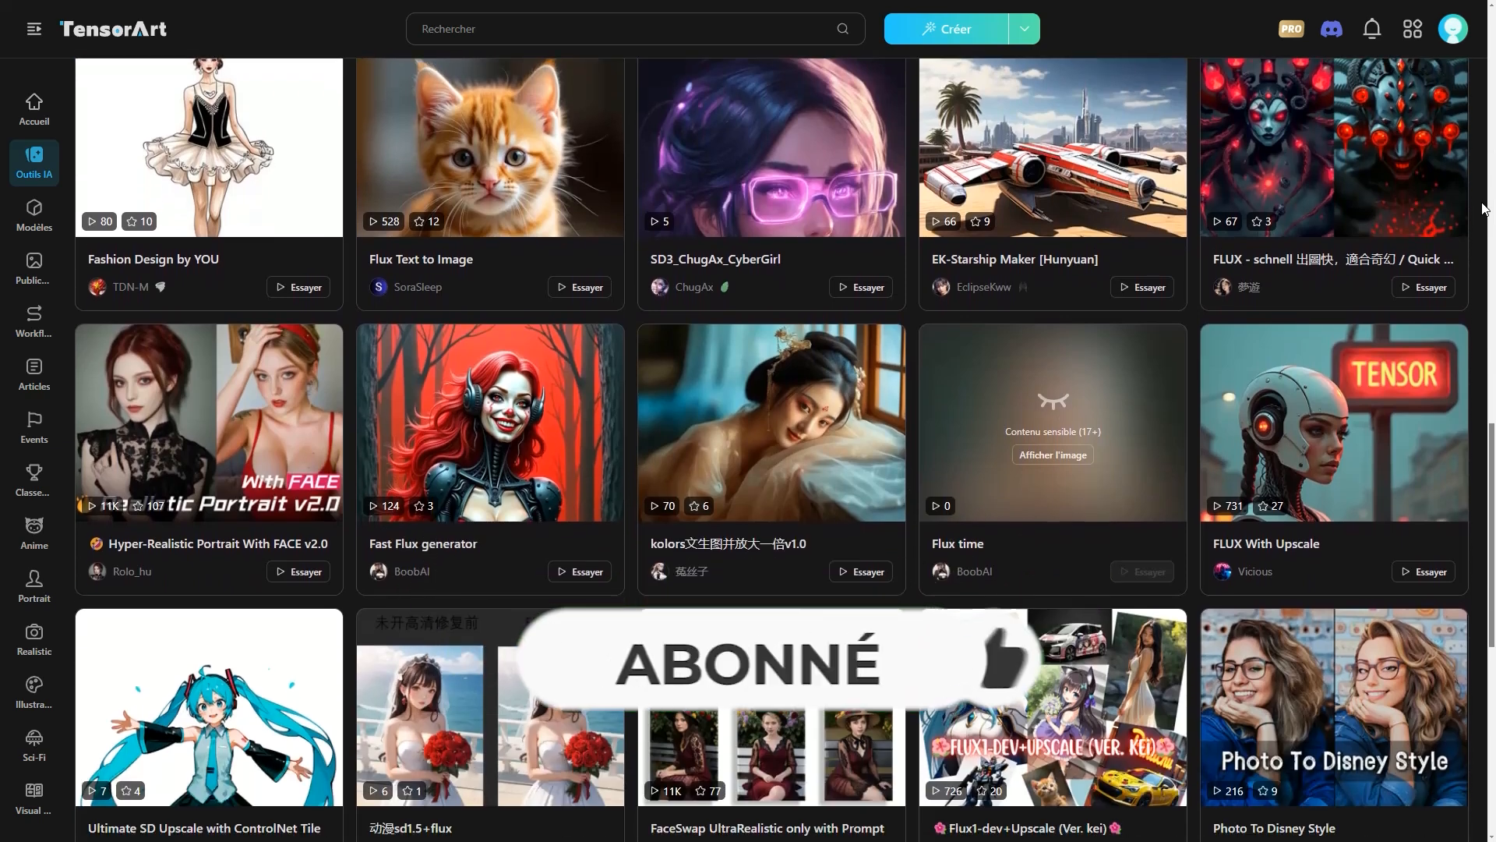
scroll(1483, 208, "down", 4)
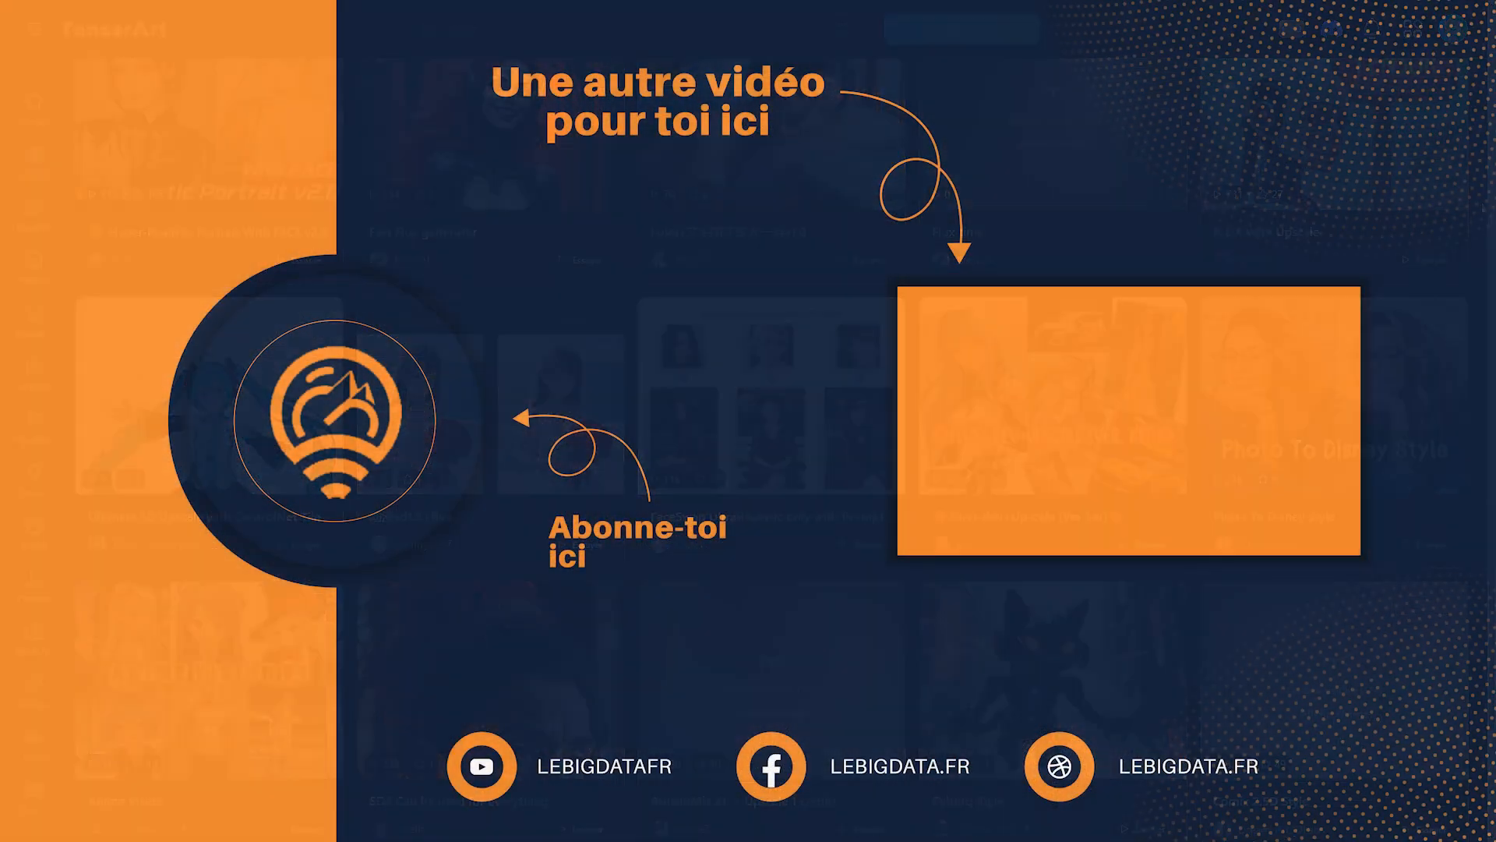